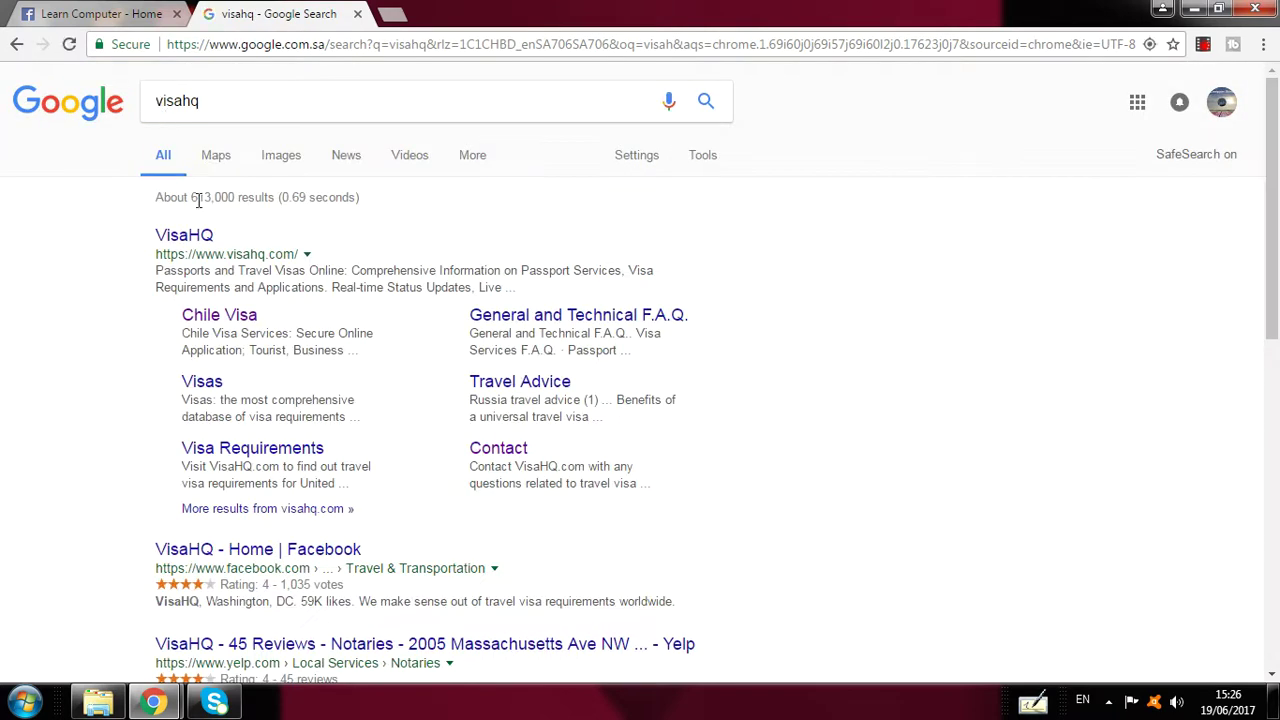
Open the VisaHQ homepage from the Google results for 'visahq'
{"action": "left_click", "coordinate": [187, 240]}
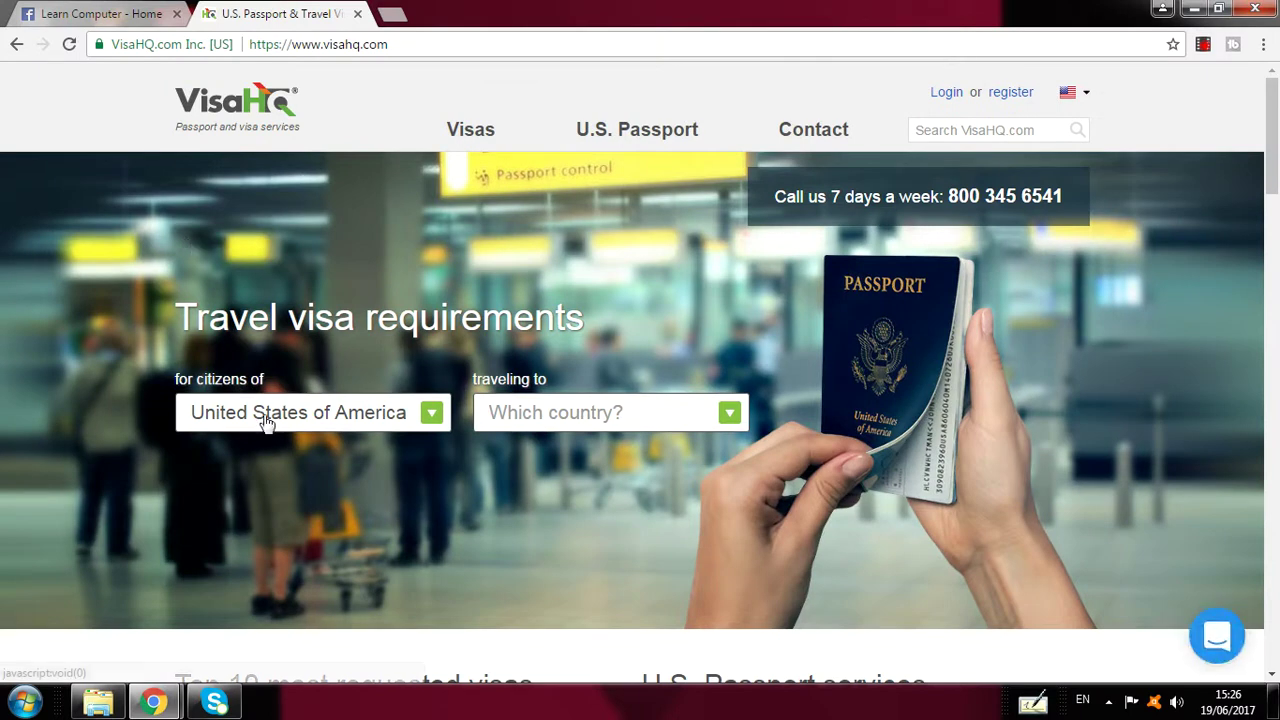
Choose India as the 'for citizens of' country on the visa requirements form
{"action": "left_click", "coordinate": [432, 413]}
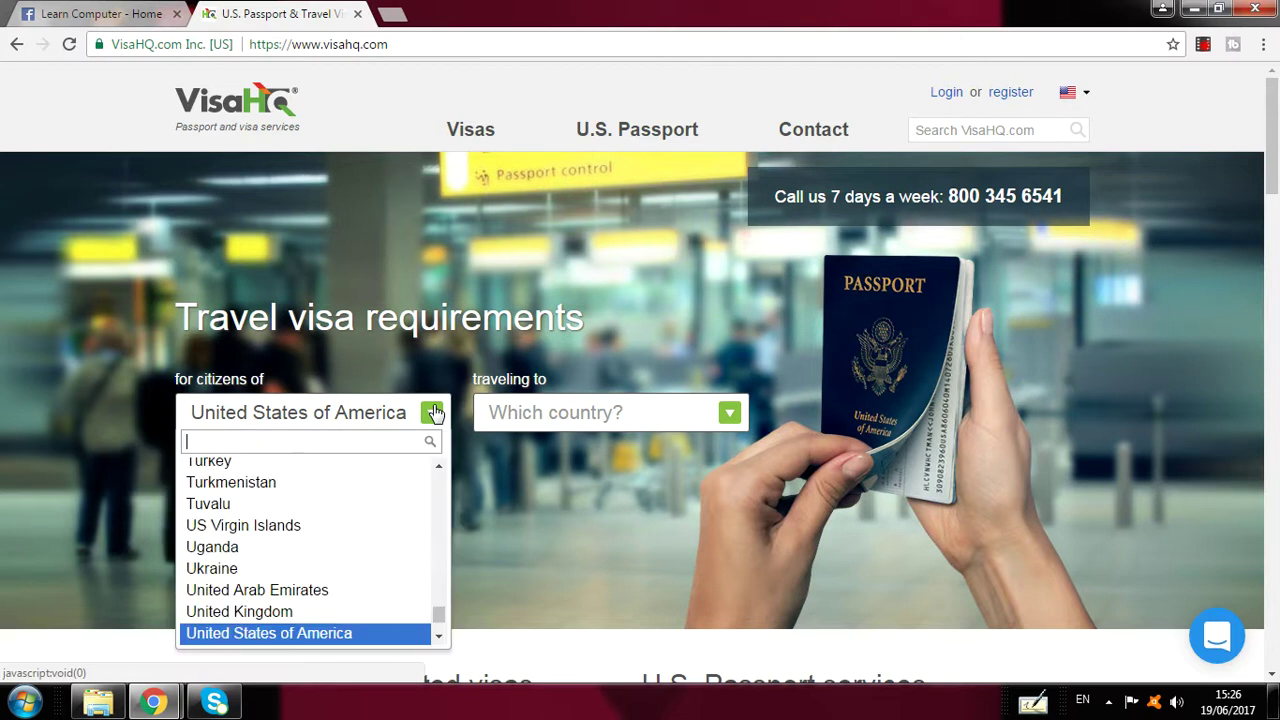
{"action": "left_click", "coordinate": [438, 466]}
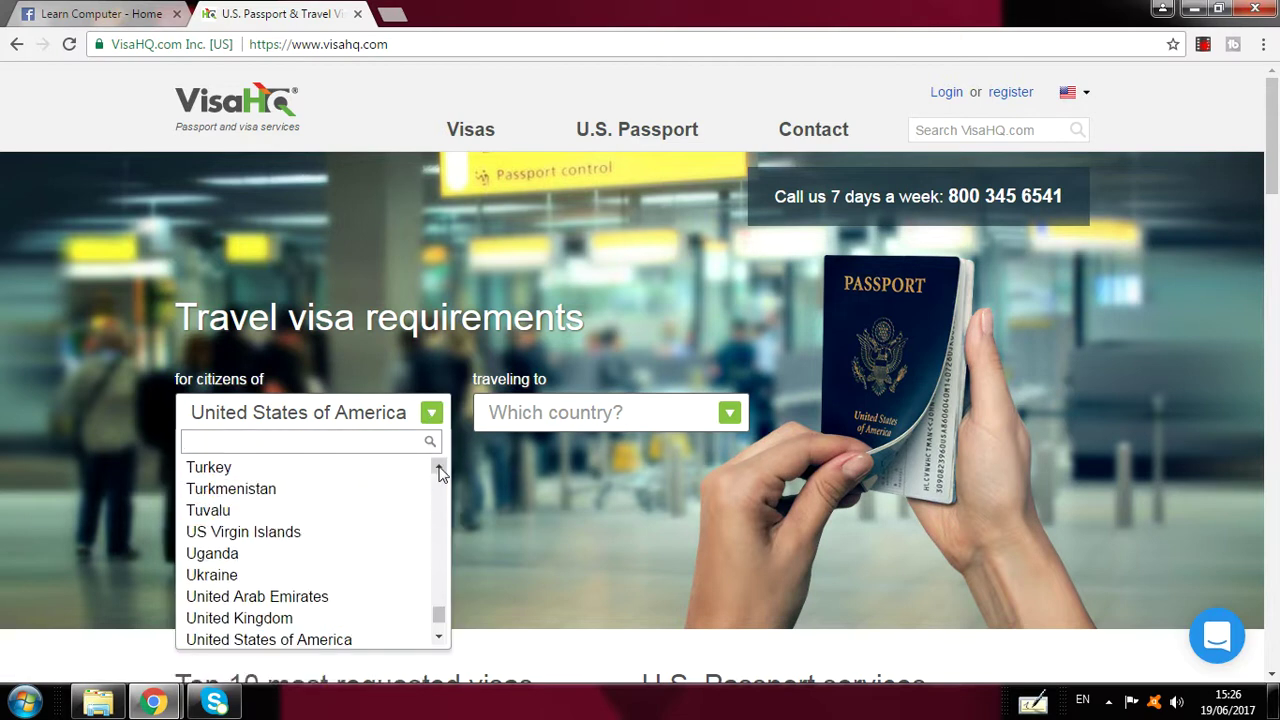
{"action": "scroll", "coordinate": [440, 468], "scroll_direction": "up", "scroll_amount": 10}
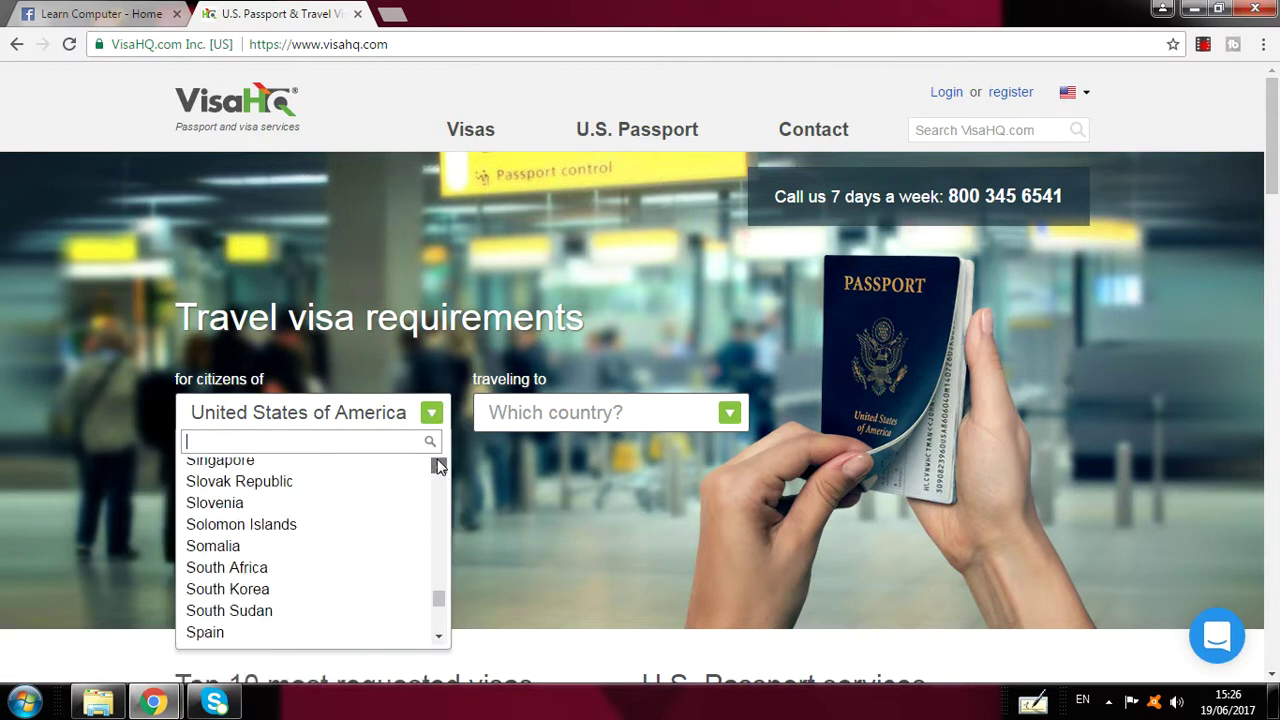
{"action": "left_click_drag", "start_coordinate": [438, 466], "coordinate": [438, 466]}
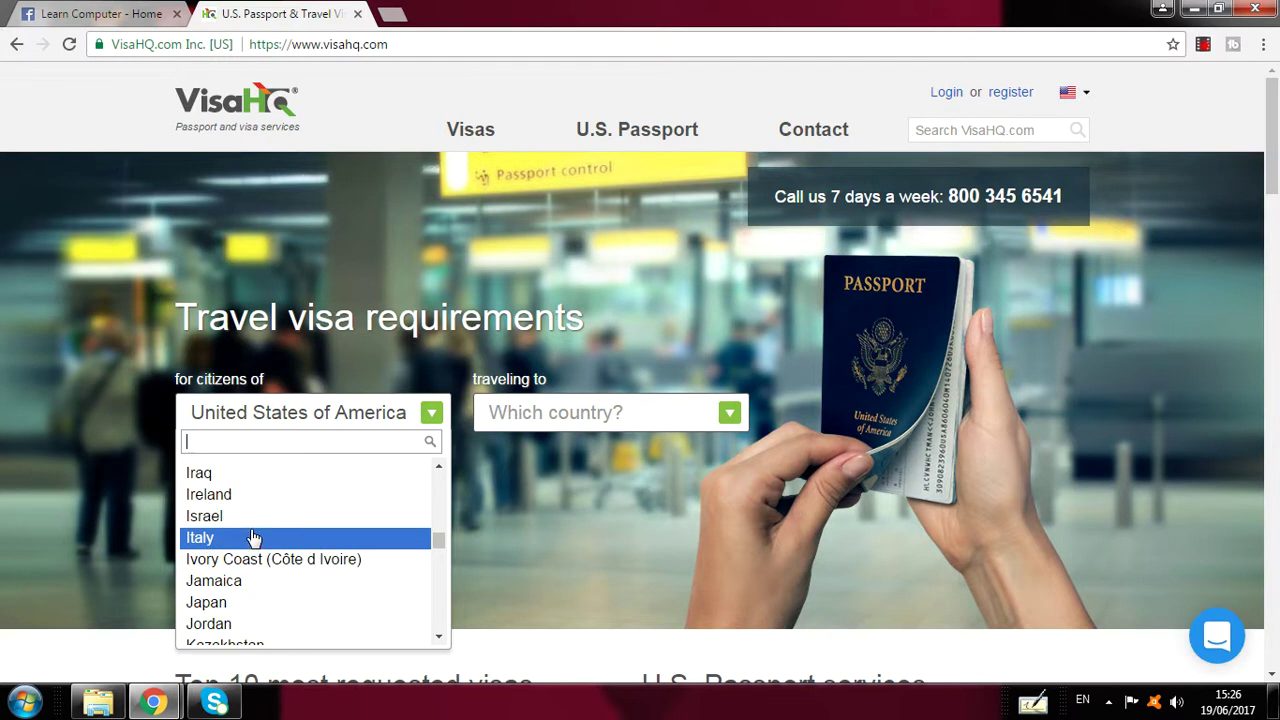
{"action": "left_click", "coordinate": [438, 466]}
{"action": "left_click_drag", "start_coordinate": [438, 466], "coordinate": [441, 472]}
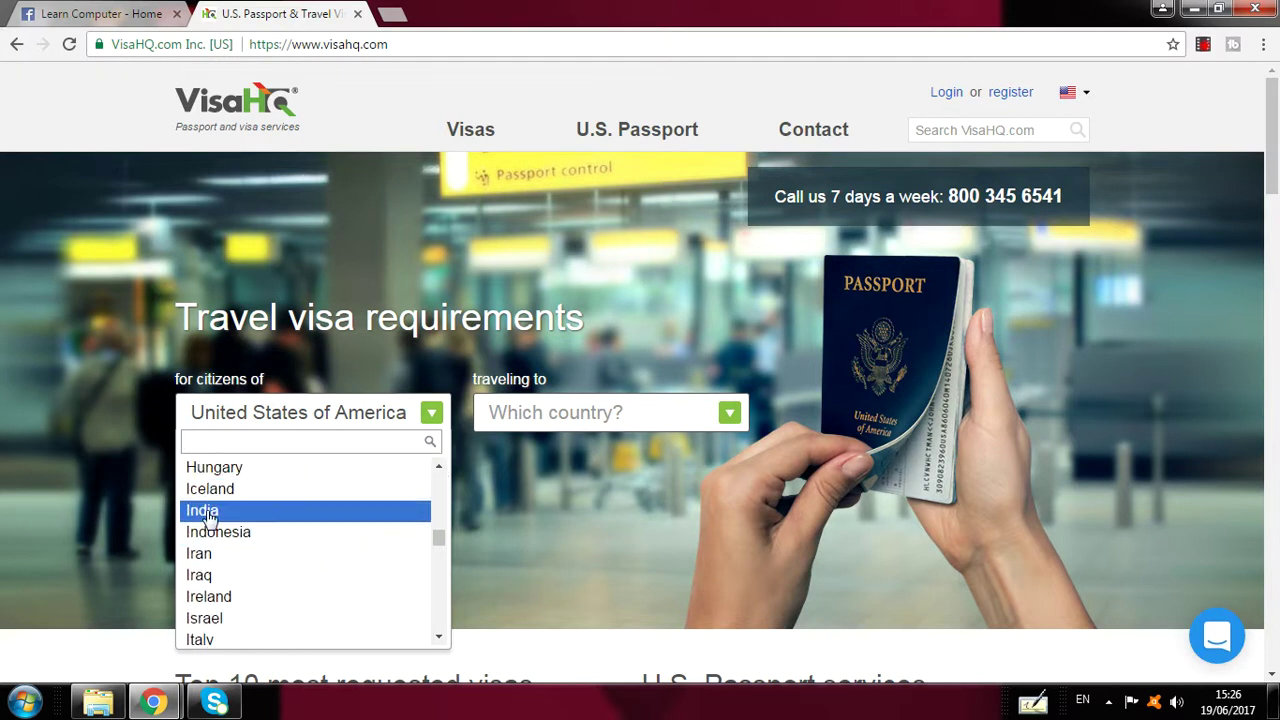
{"action": "left_click", "coordinate": [208, 515]}
{"action": "left_click", "coordinate": [730, 412]}
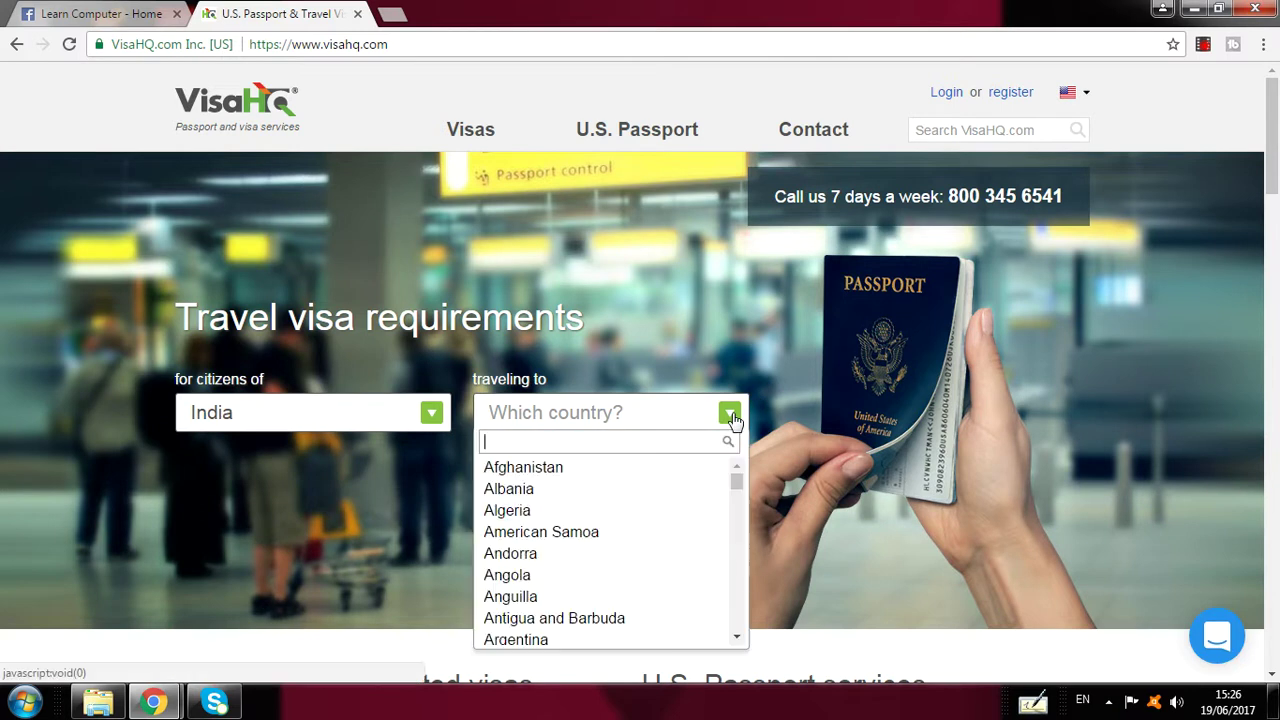
Pick Montenegro from the 'traveling to' country list
{"action": "left_click", "coordinate": [737, 637]}
{"action": "left_click", "coordinate": [737, 637]}
{"action": "left_click", "coordinate": [737, 637]}
{"action": "left_click", "coordinate": [737, 637]}
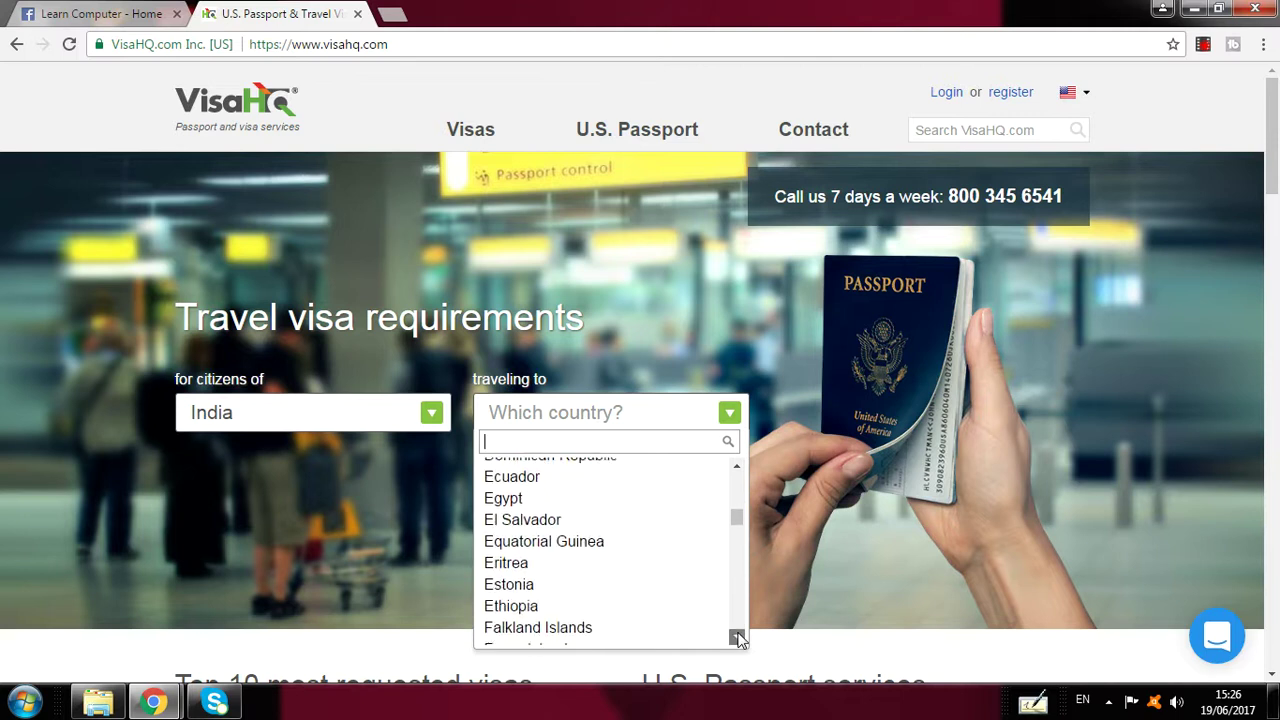
{"action": "left_click", "coordinate": [737, 637]}
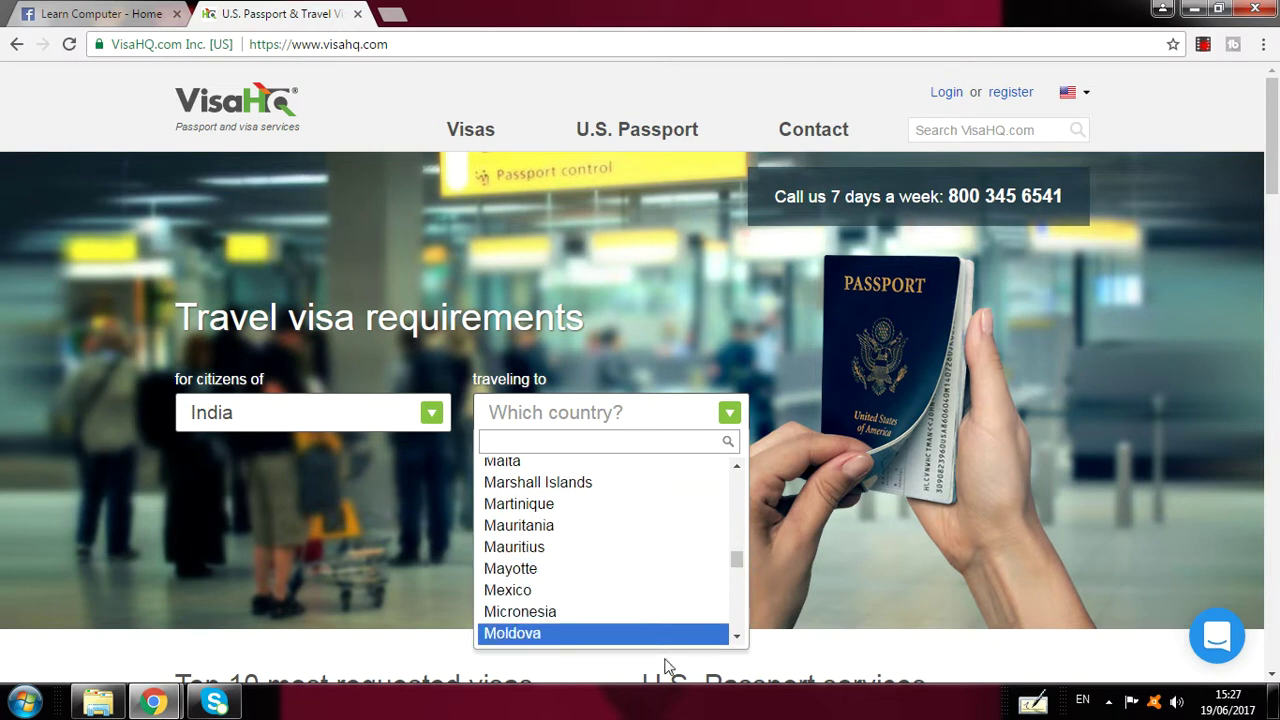
{"action": "left_click", "coordinate": [737, 637]}
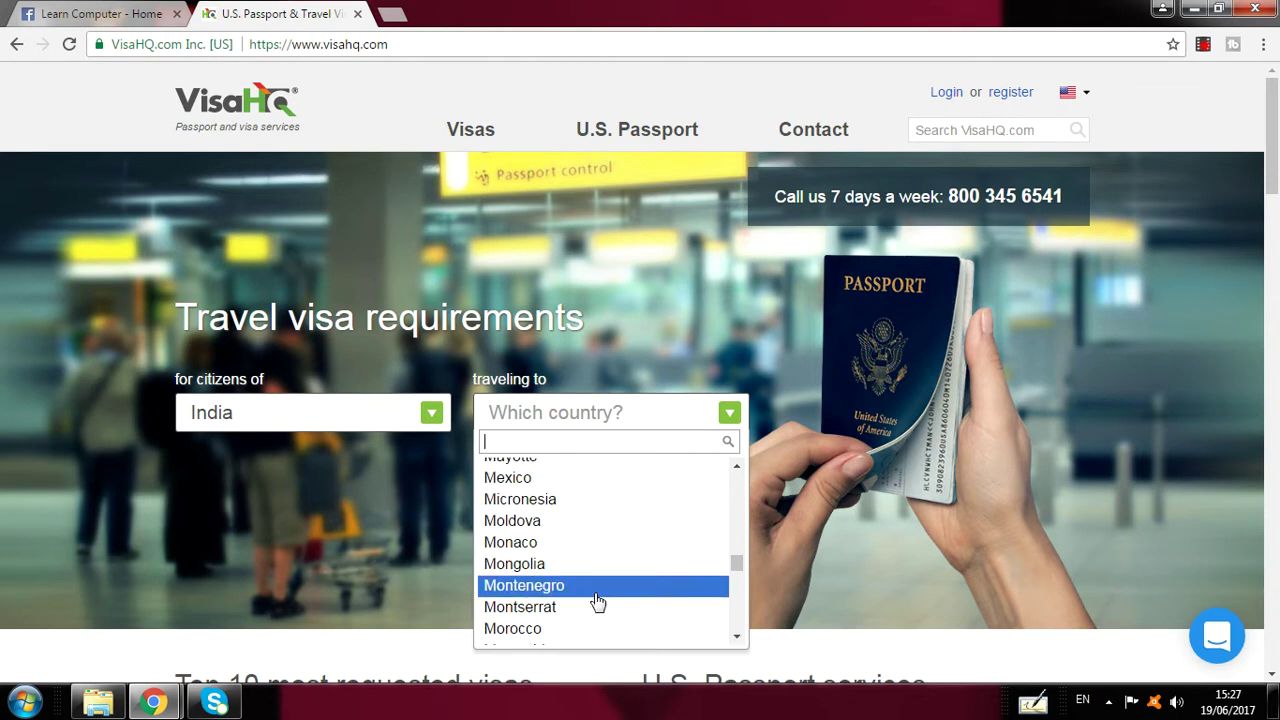
{"action": "left_click", "coordinate": [594, 592]}
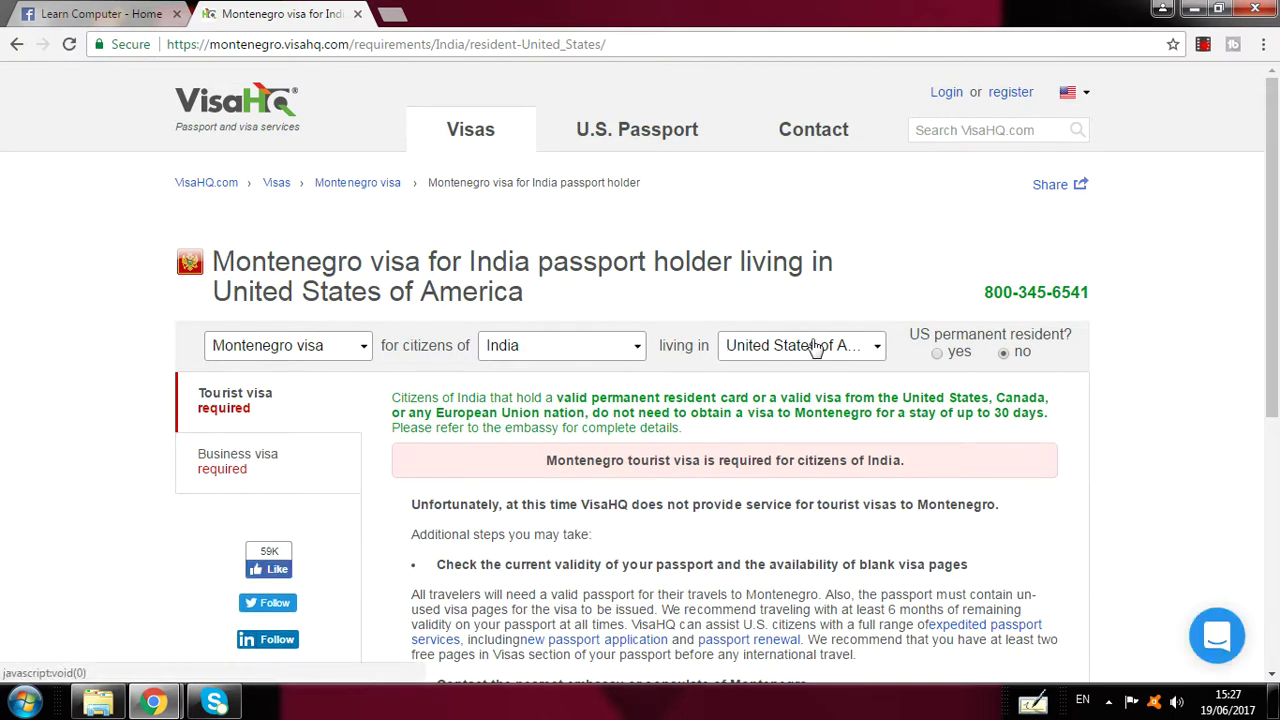
Change the 'living in' country from United States of America to India
{"action": "left_click", "coordinate": [871, 349]}
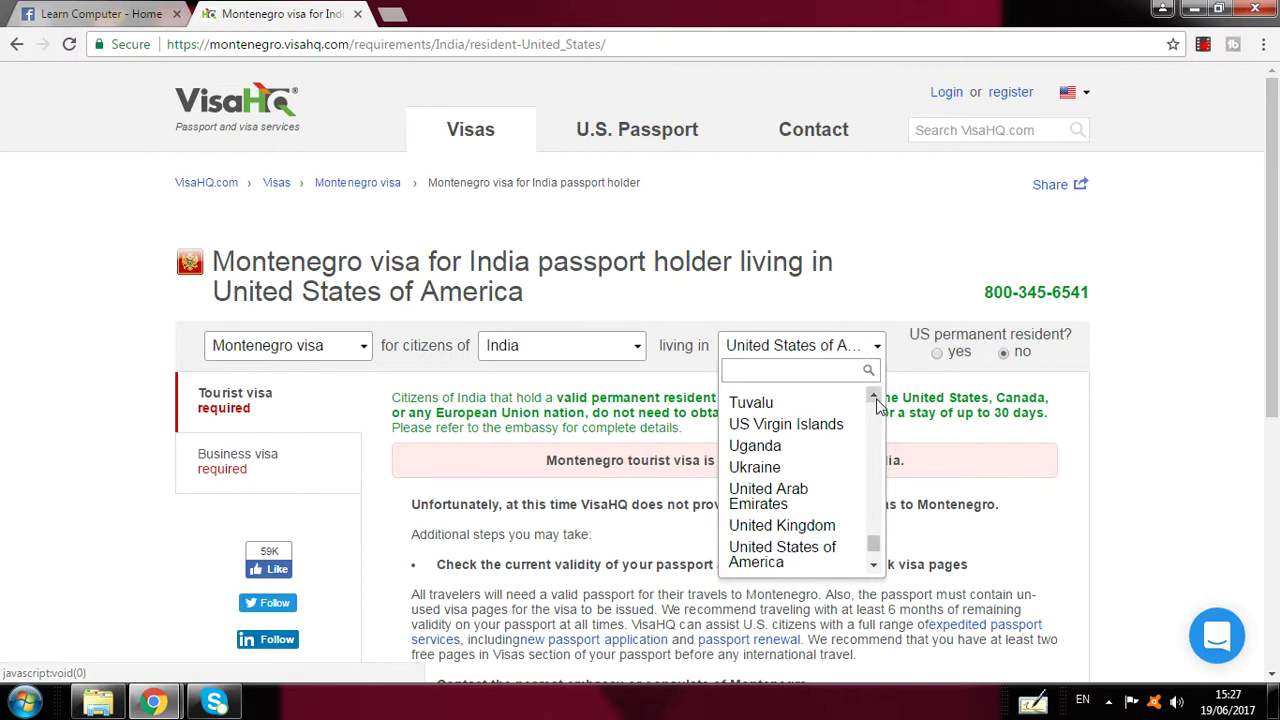
{"action": "scroll", "coordinate": [876, 400], "scroll_direction": "up", "scroll_amount": 2}
{"action": "scroll", "coordinate": [876, 400], "scroll_direction": "up", "scroll_amount": 15}
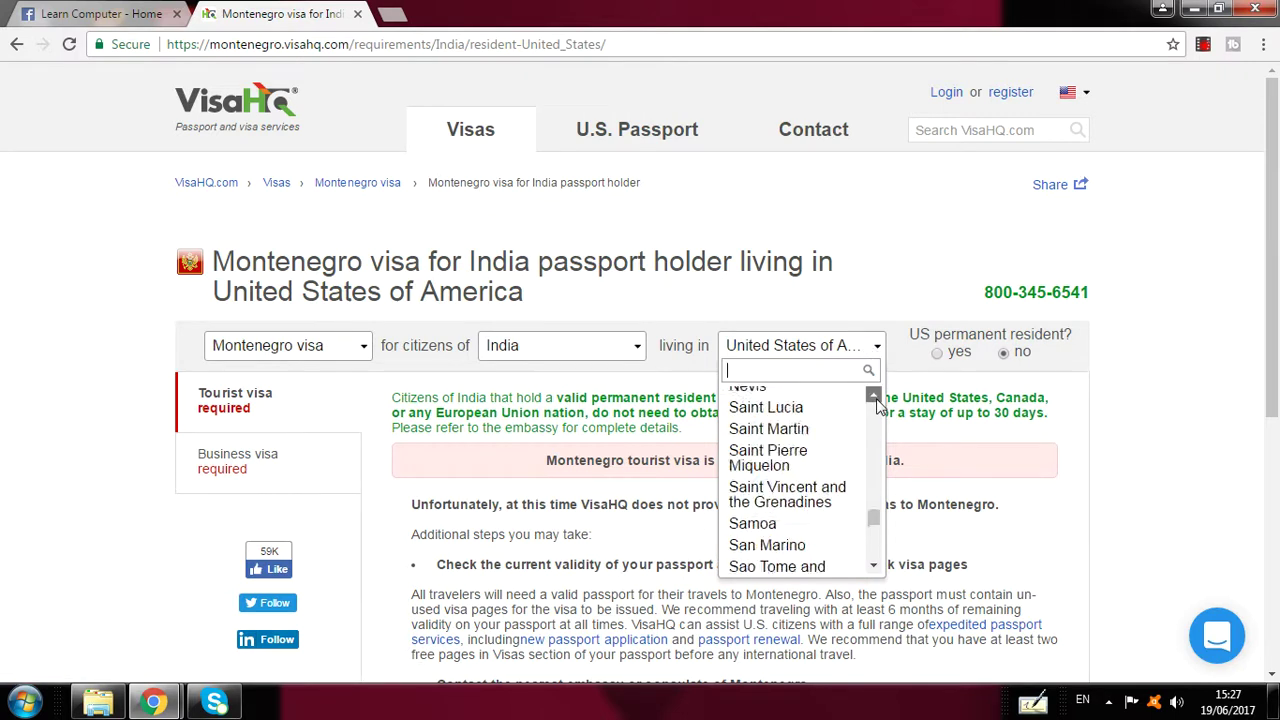
{"action": "scroll", "coordinate": [876, 400], "scroll_direction": "up", "scroll_amount": 7}
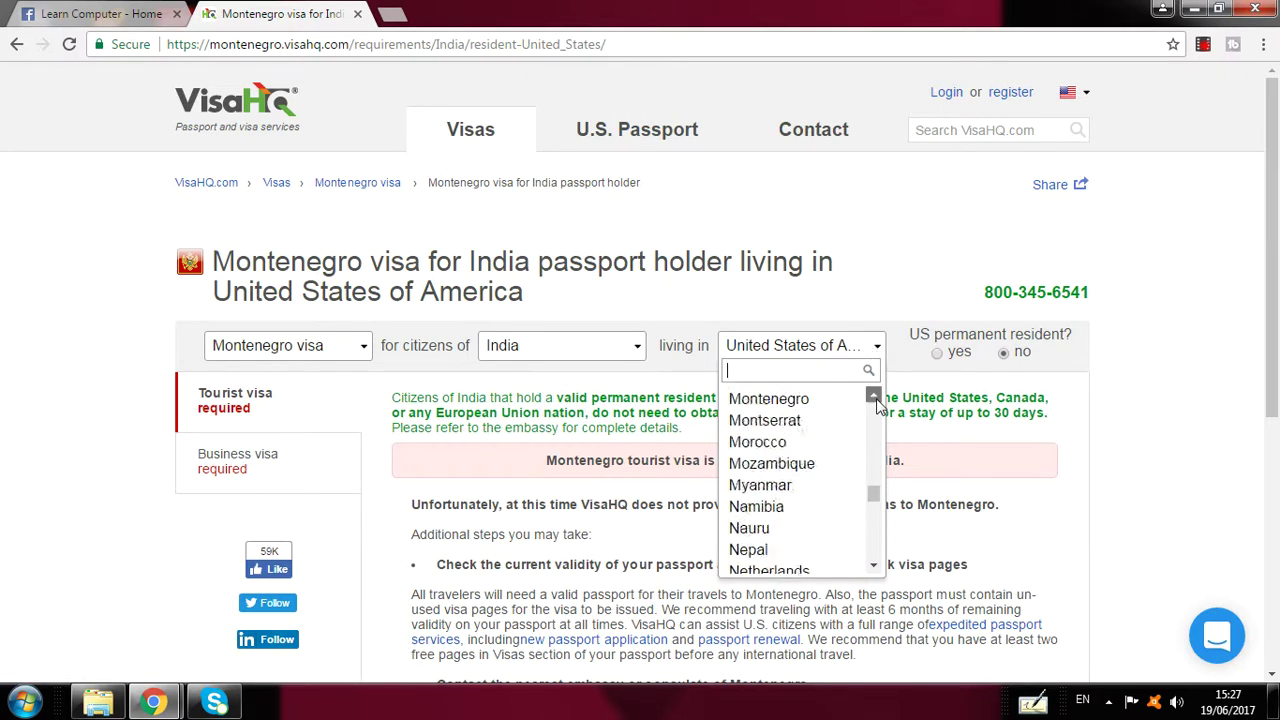
{"action": "scroll", "coordinate": [876, 400], "scroll_direction": "up", "scroll_amount": 10}
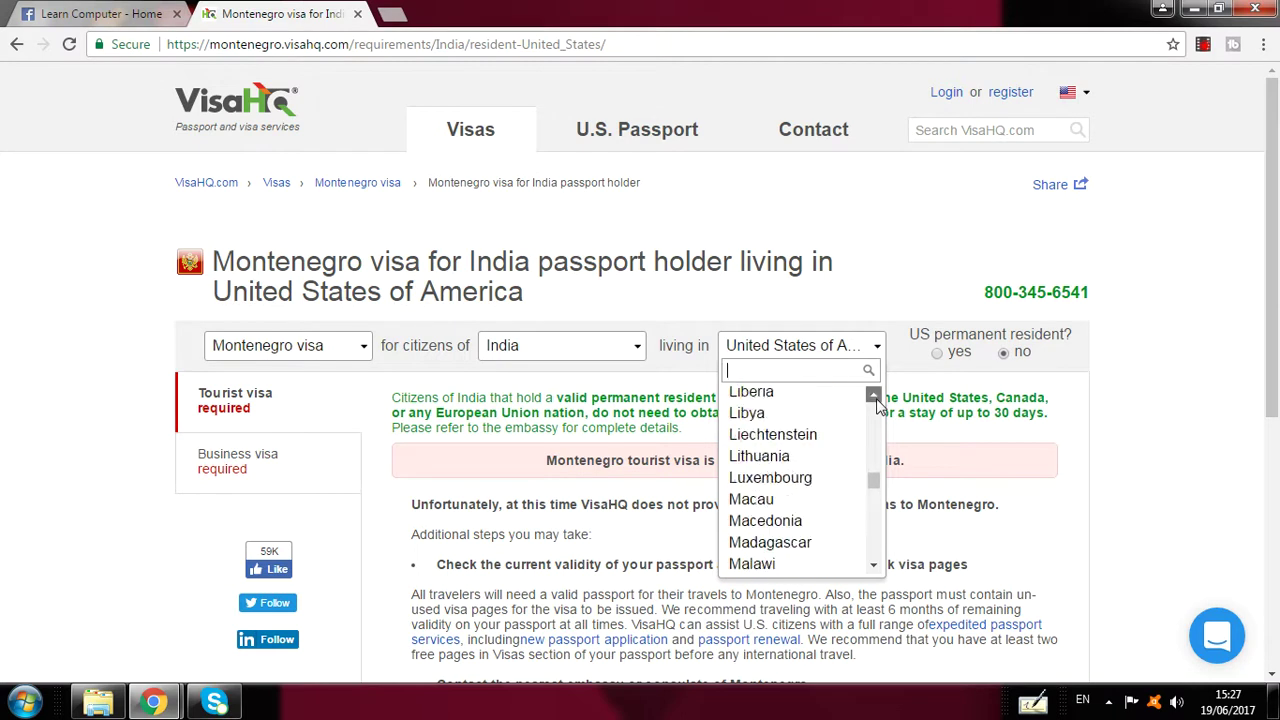
{"action": "scroll", "coordinate": [876, 400], "scroll_direction": "up", "scroll_amount": 5}
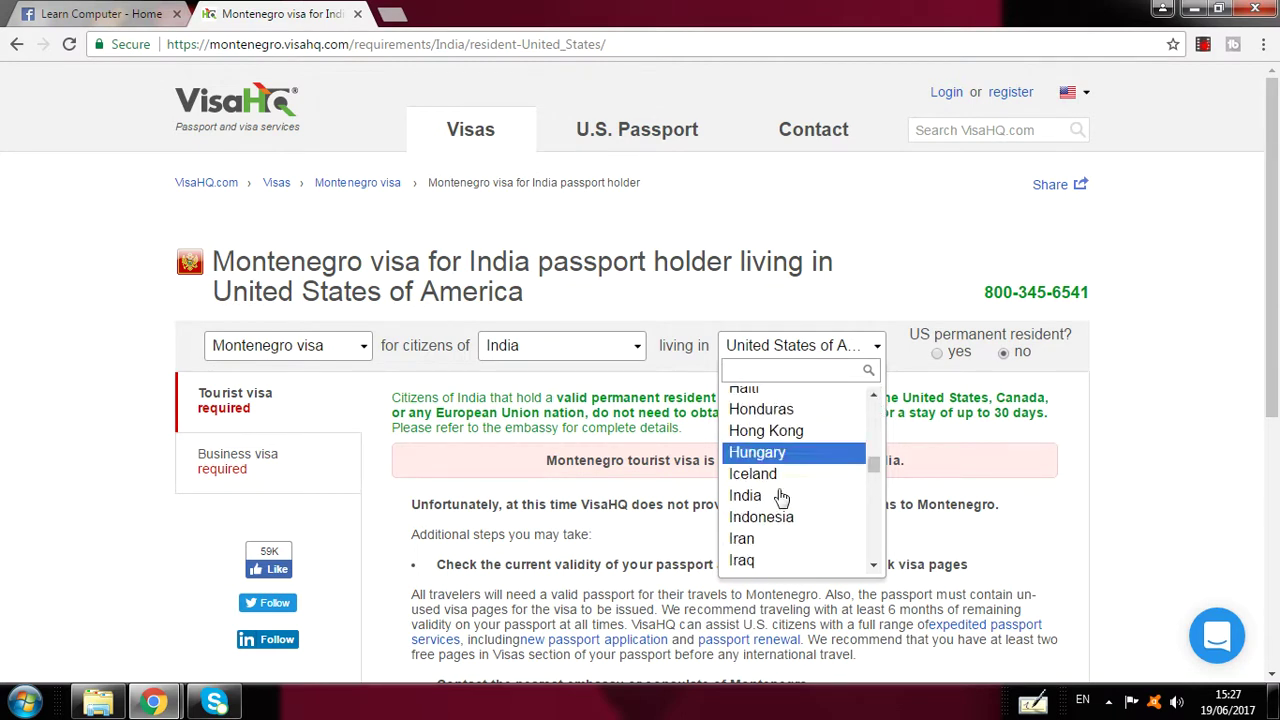
{"action": "left_click", "coordinate": [751, 503]}
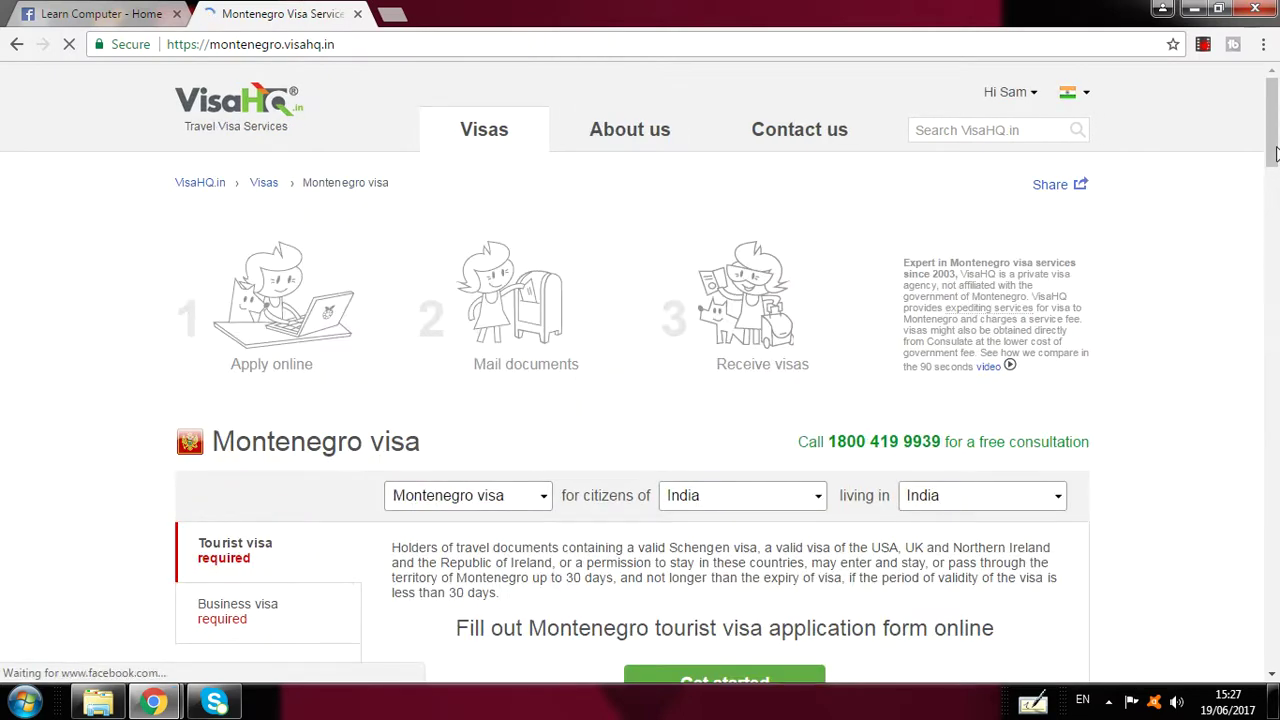
Start the Montenegro tourist visa application using Get started below the fees table
{"action": "left_click_drag", "start_coordinate": [1273, 143], "coordinate": [1273, 180]}
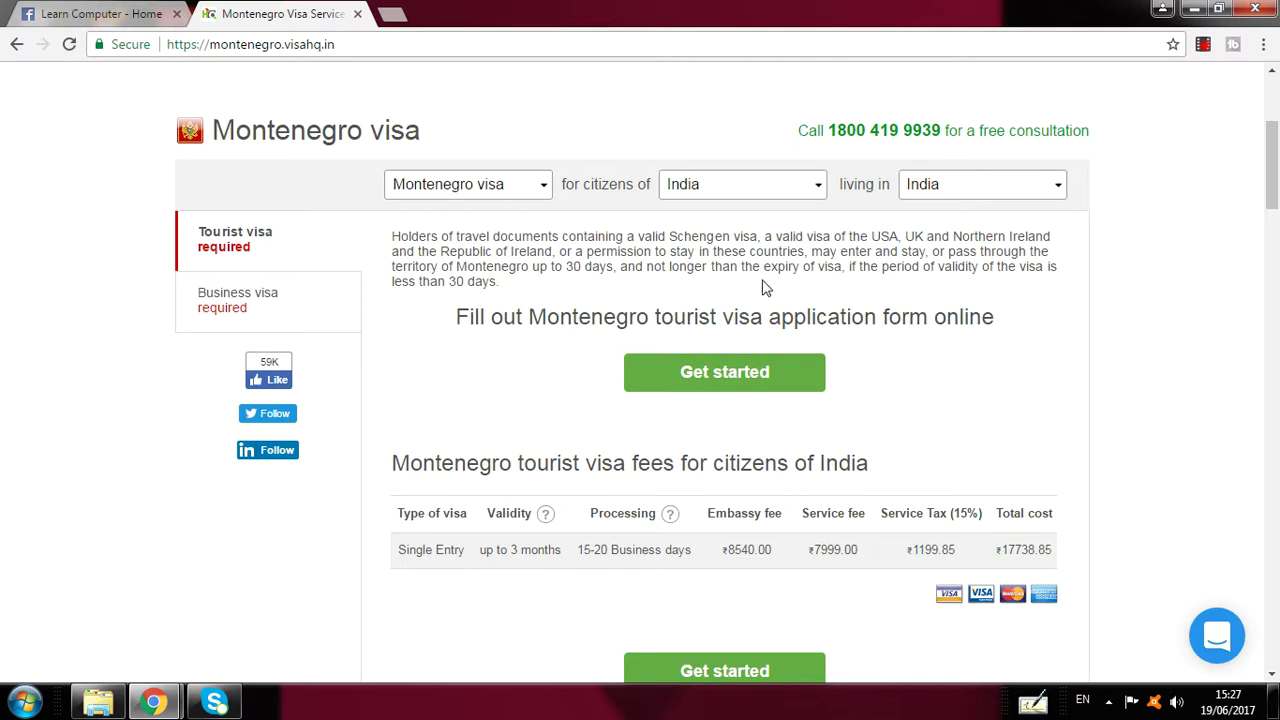
{"action": "left_click", "coordinate": [720, 386]}
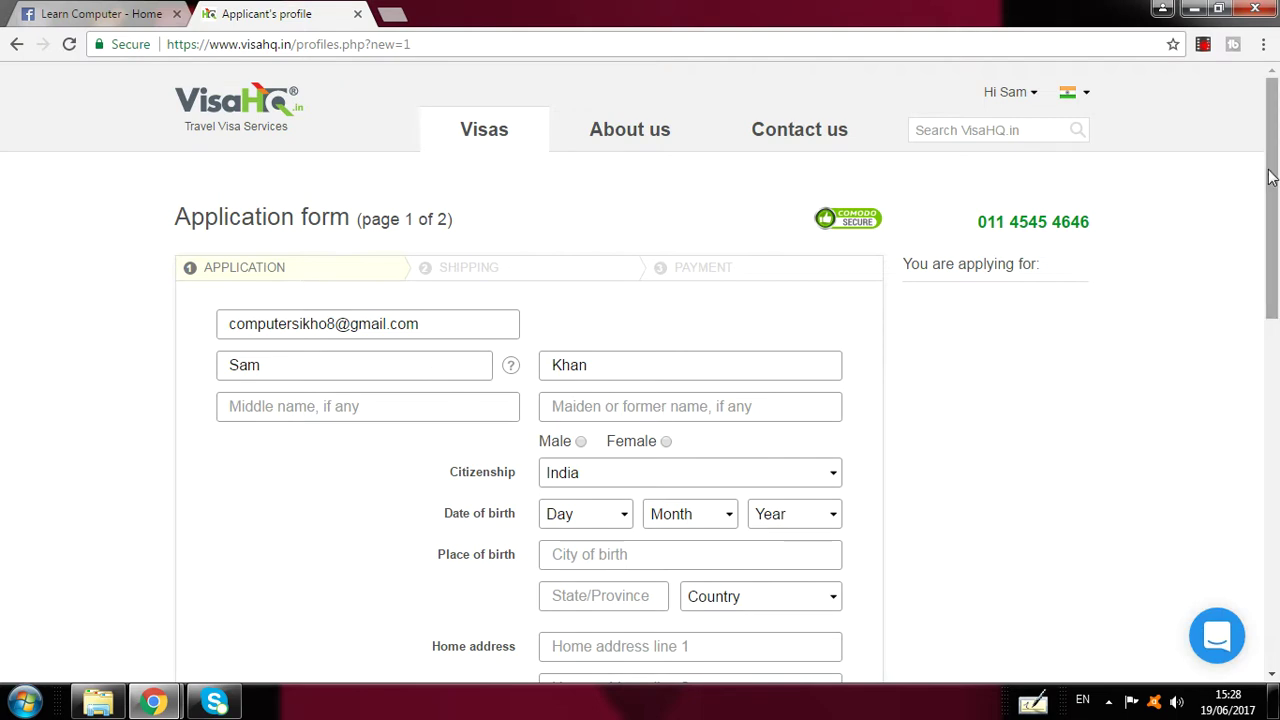
Submit form page 1 to list missing fields such as date of birth, sex and address
{"action": "left_click_drag", "start_coordinate": [1270, 177], "coordinate": [1277, 519]}
{"action": "left_click", "coordinate": [767, 521]}
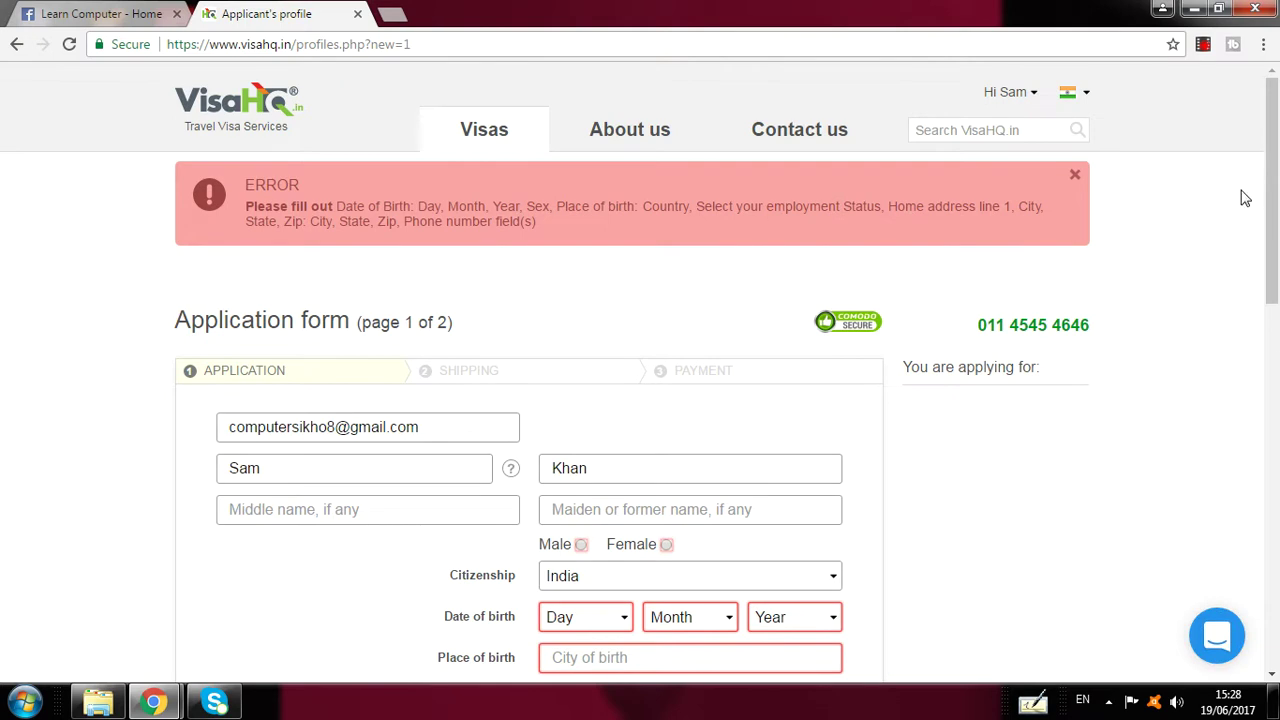
Skip, then re-expand the Passport information section, and return to the previous page
{"action": "left_click_drag", "start_coordinate": [1277, 222], "coordinate": [1277, 535]}
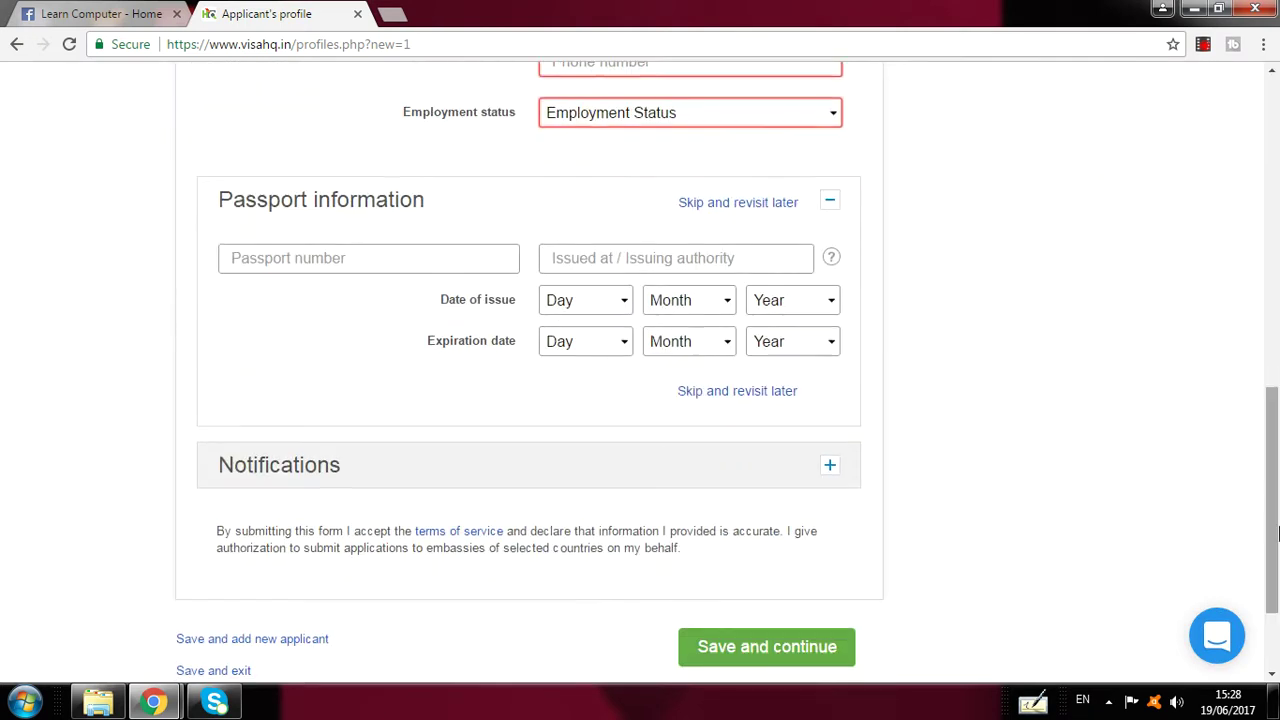
{"action": "left_click", "coordinate": [766, 391]}
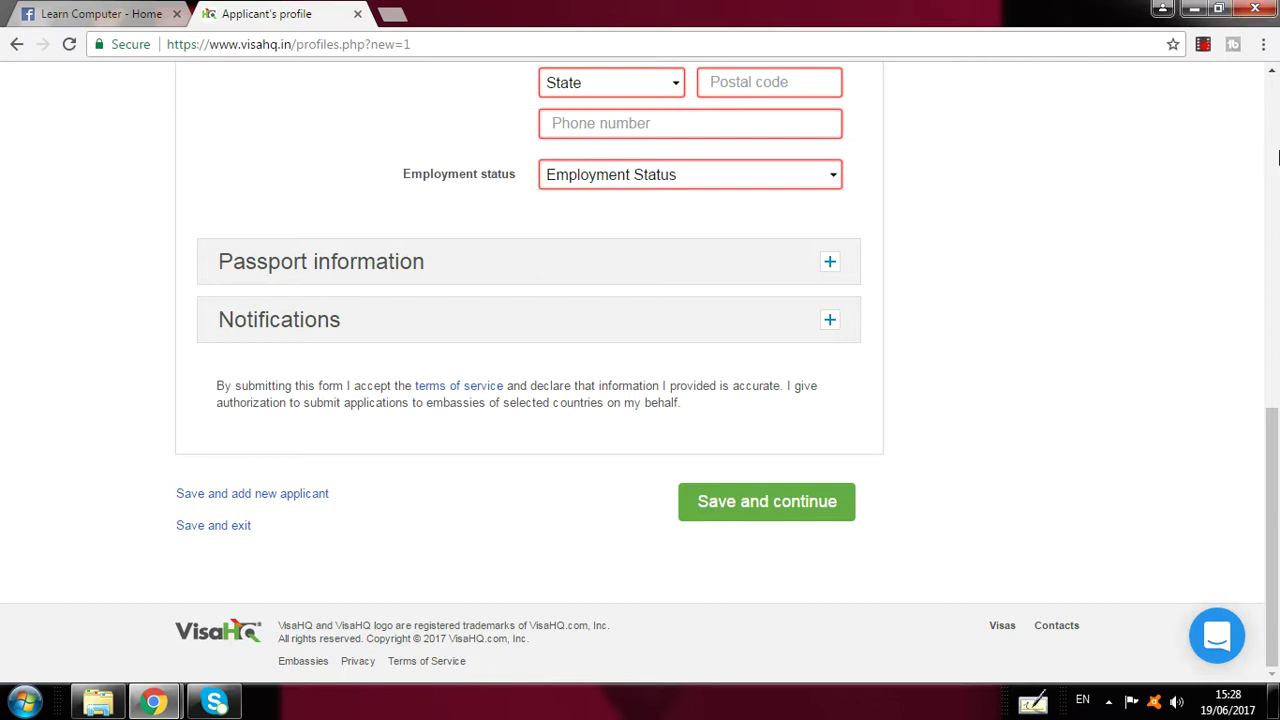
{"action": "left_click_drag", "start_coordinate": [1274, 441], "coordinate": [1274, 377]}
{"action": "left_click", "coordinate": [707, 408]}
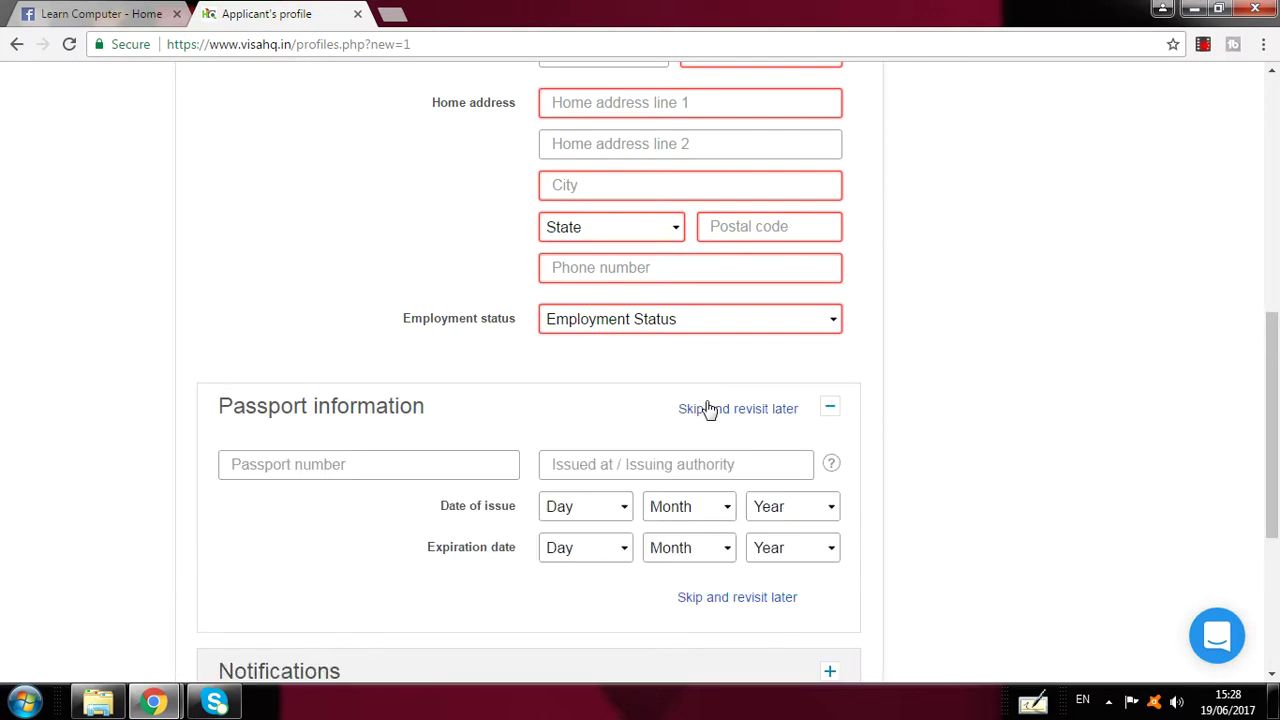
{"action": "left_click_drag", "start_coordinate": [1265, 330], "coordinate": [1256, 162]}
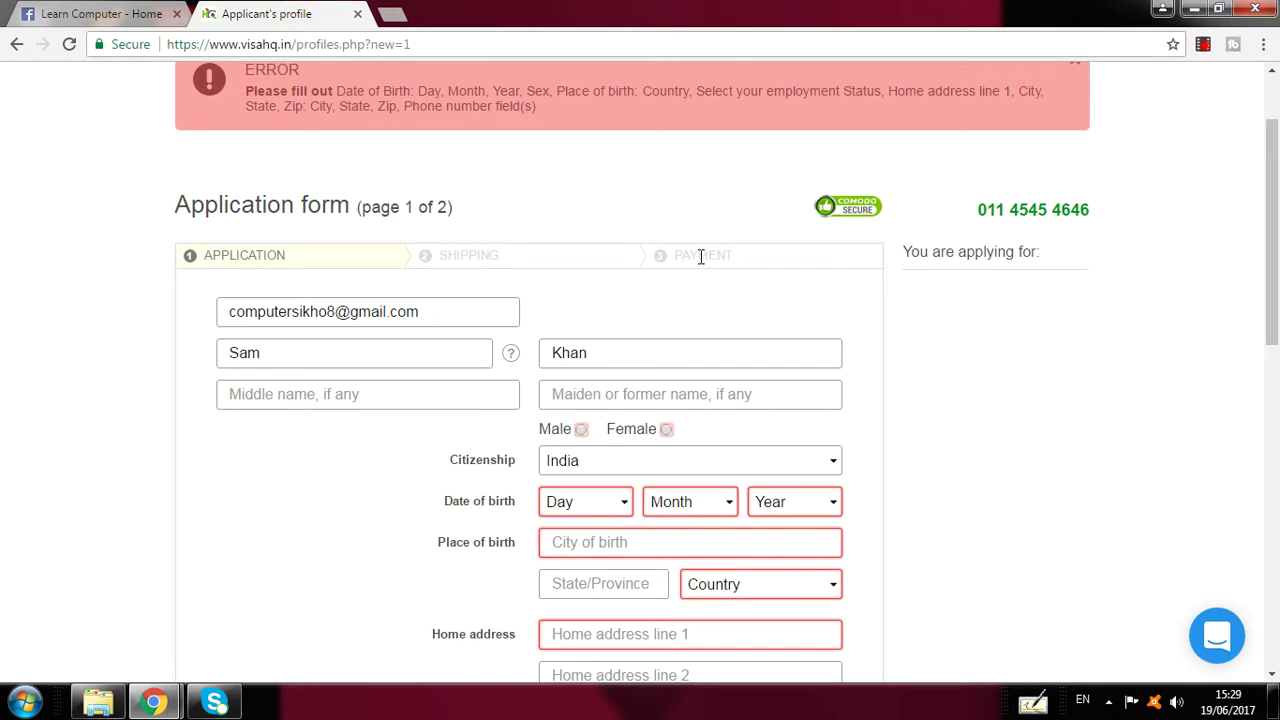
{"action": "left_click", "coordinate": [18, 45]}
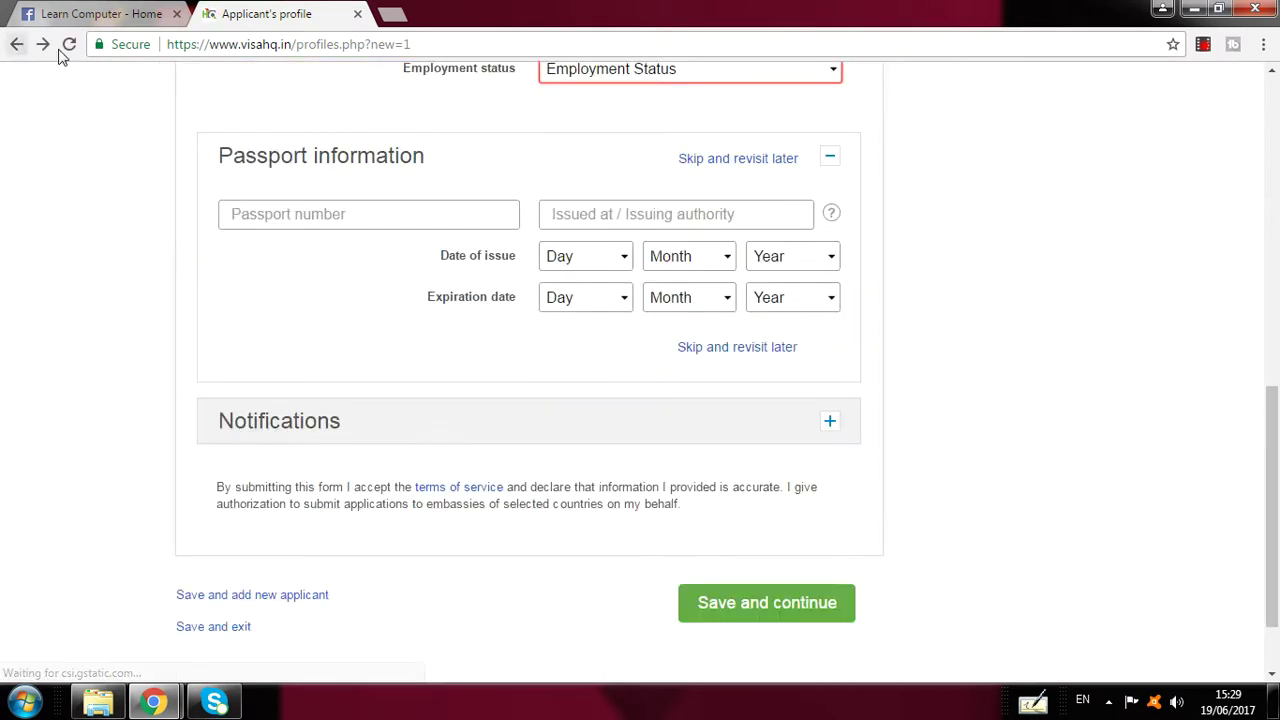
Return to montenegro.visahq.in and start the tourist visa application form again
{"action": "left_click", "coordinate": [16, 45]}
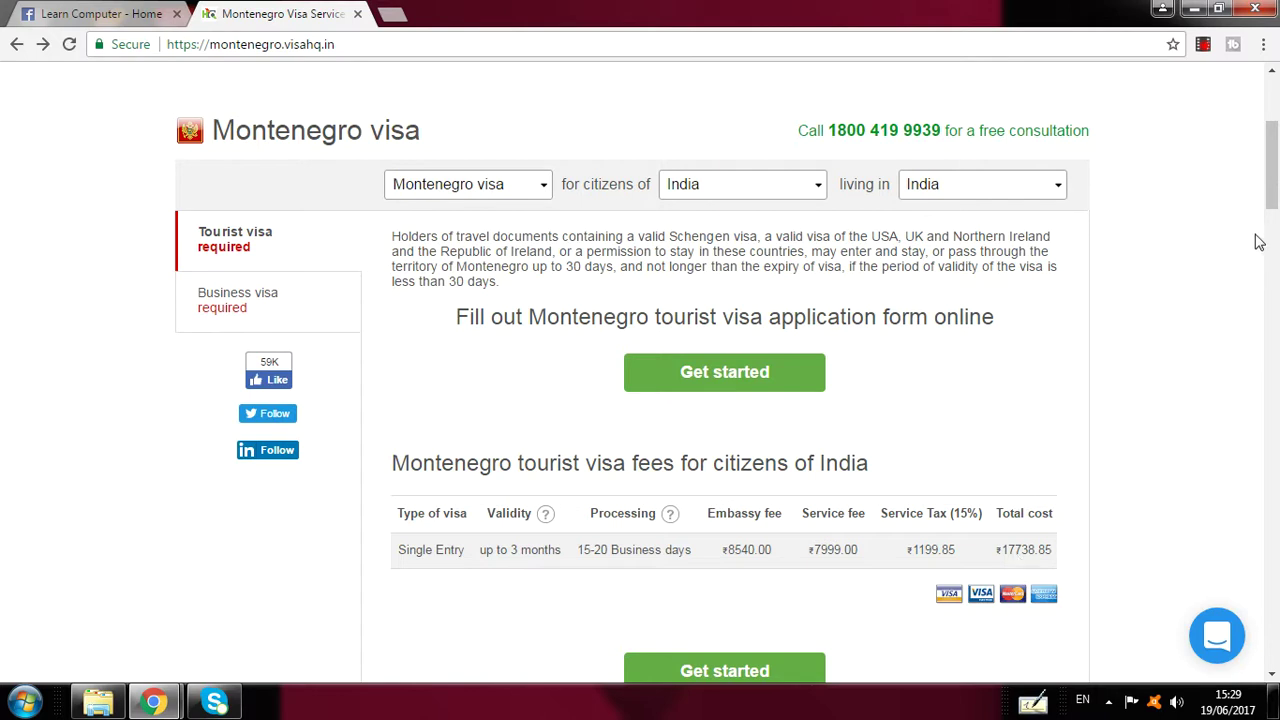
{"action": "left_click_drag", "start_coordinate": [1276, 192], "coordinate": [1276, 232]}
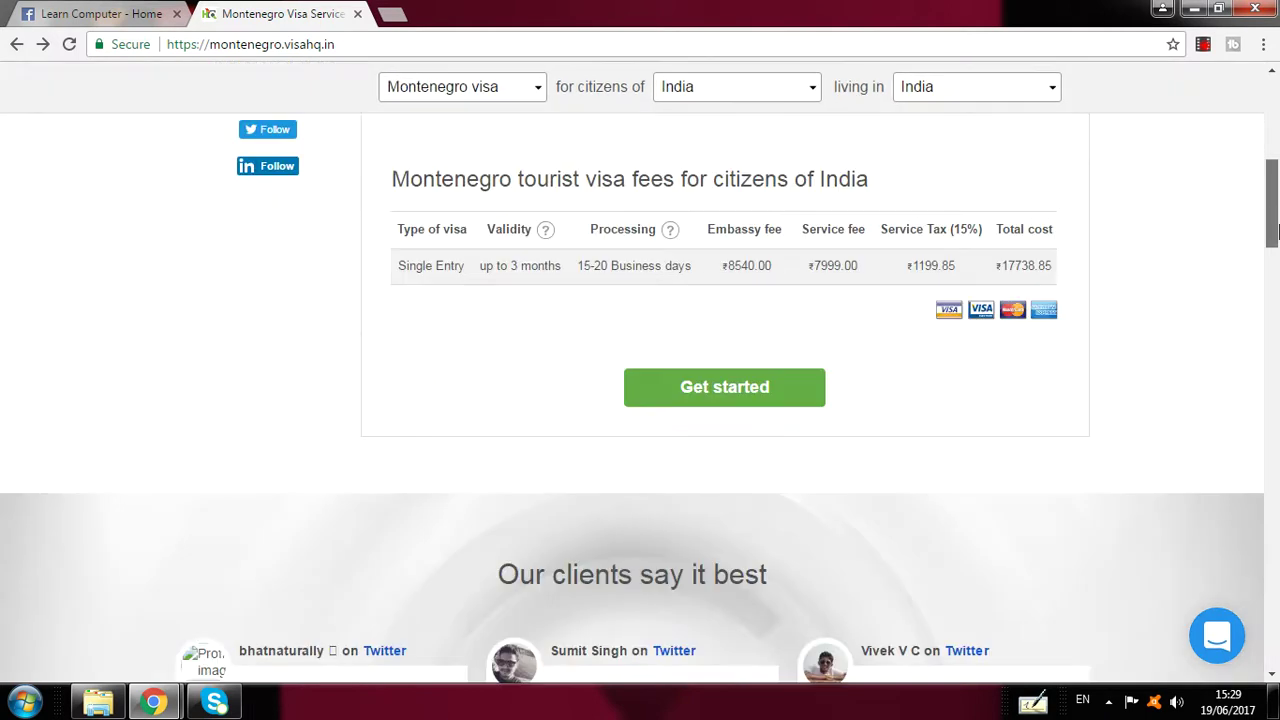
{"action": "left_click", "coordinate": [737, 397]}
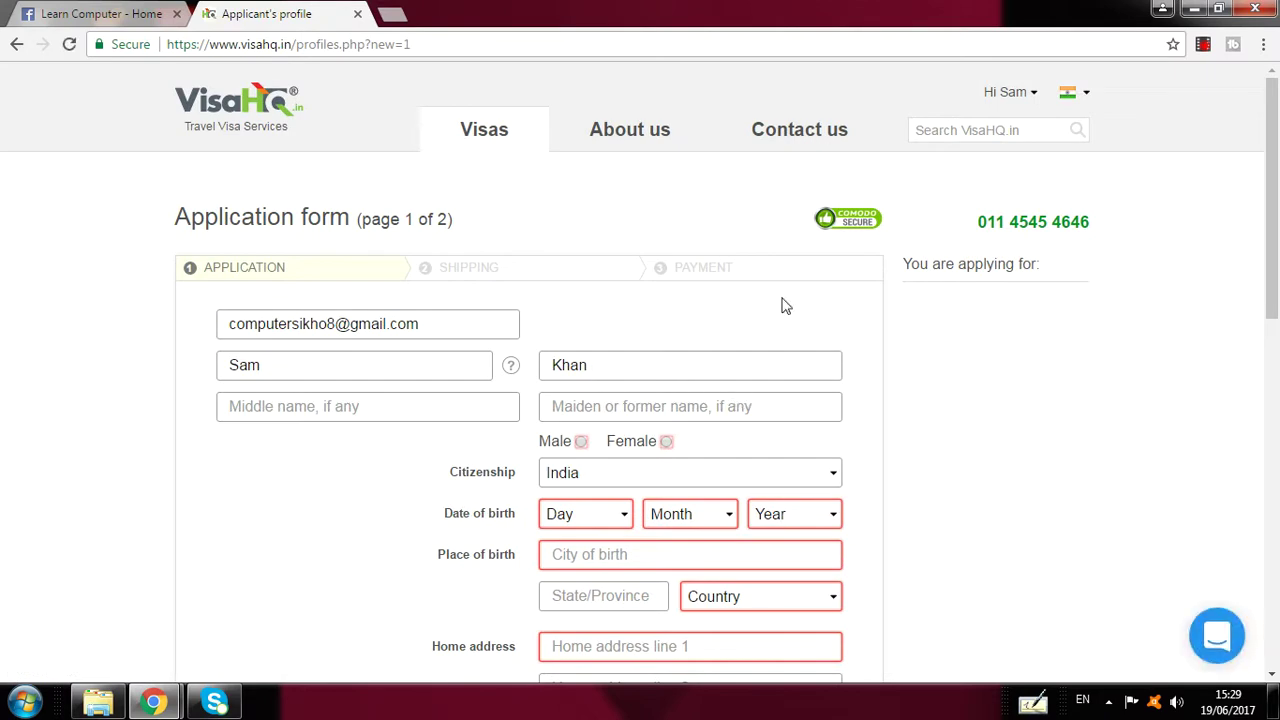
Dismiss the screen recorder popup and switch to the Learn Computer - Home tab
{"action": "left_click", "coordinate": [1203, 45]}
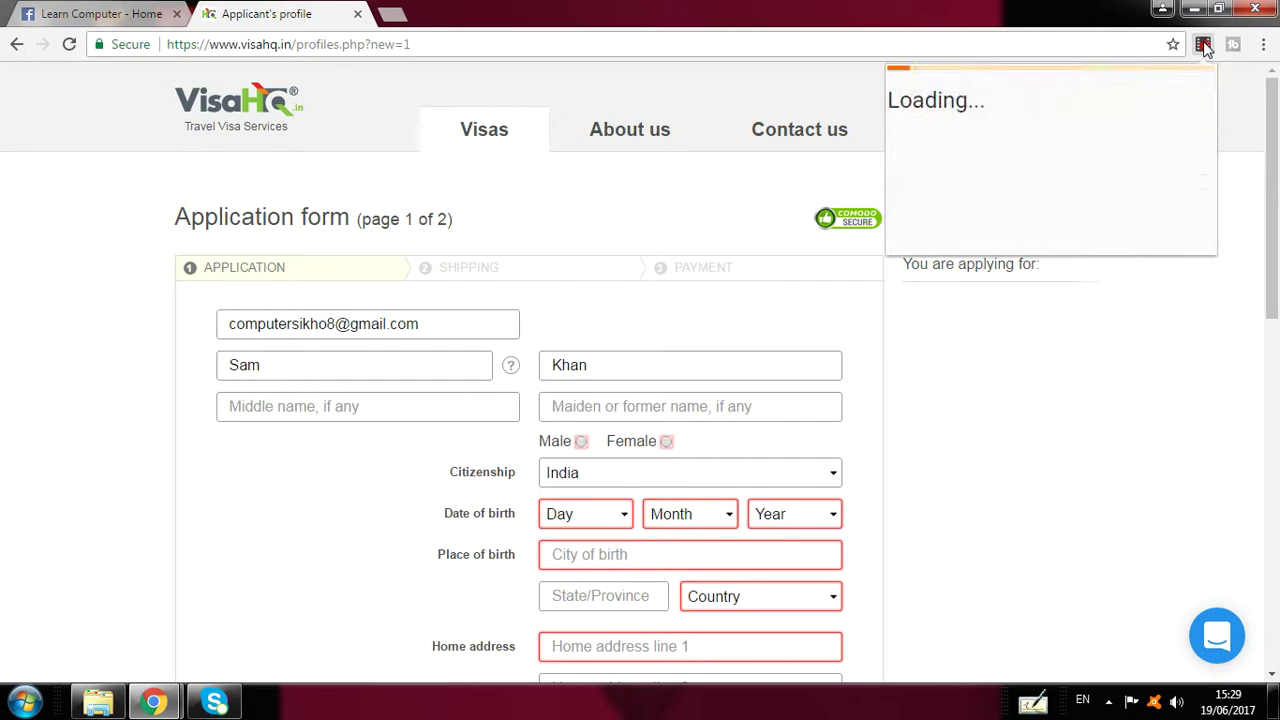
{"action": "left_click", "coordinate": [673, 82]}
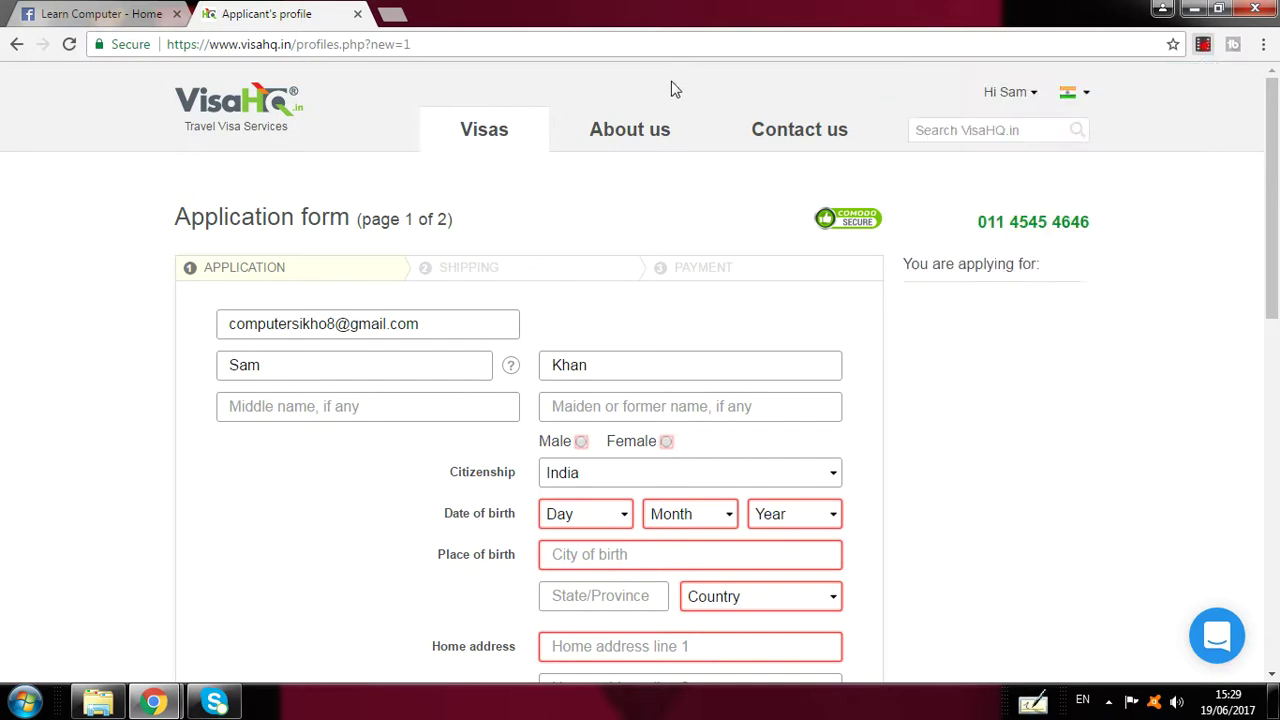
{"action": "left_click", "coordinate": [97, 12]}
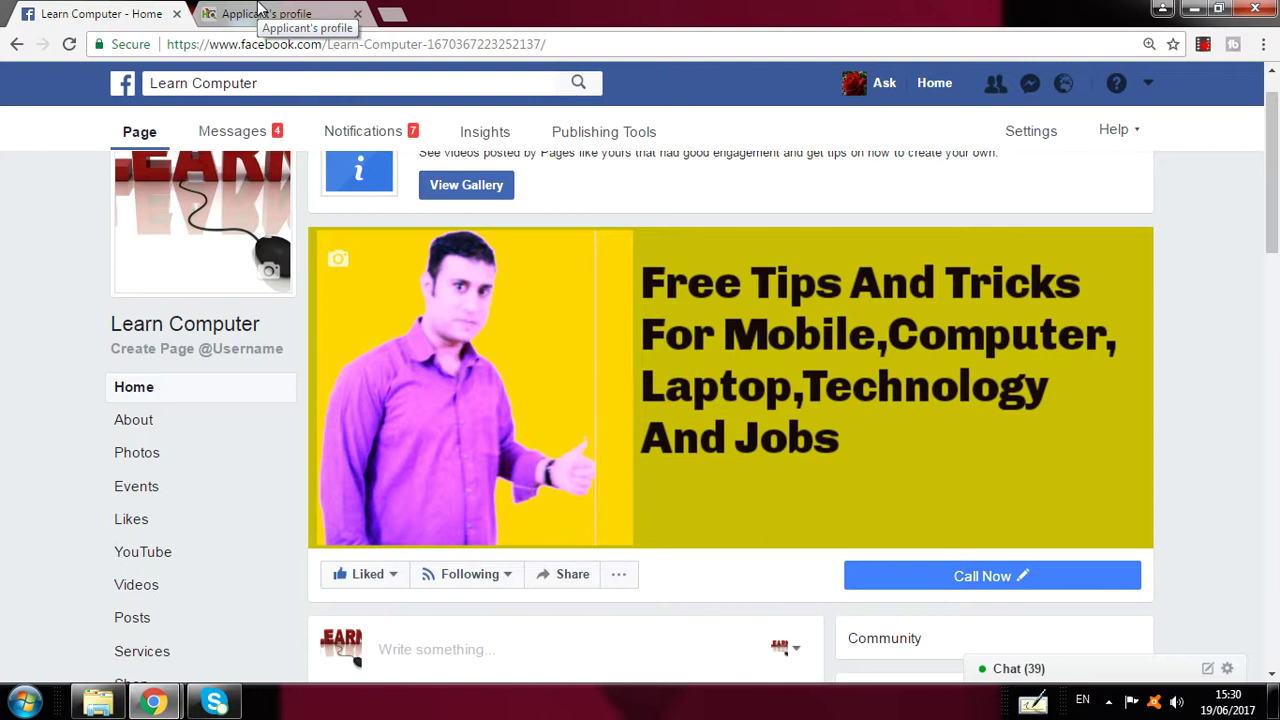
{"action": "left_click", "coordinate": [286, 17]}
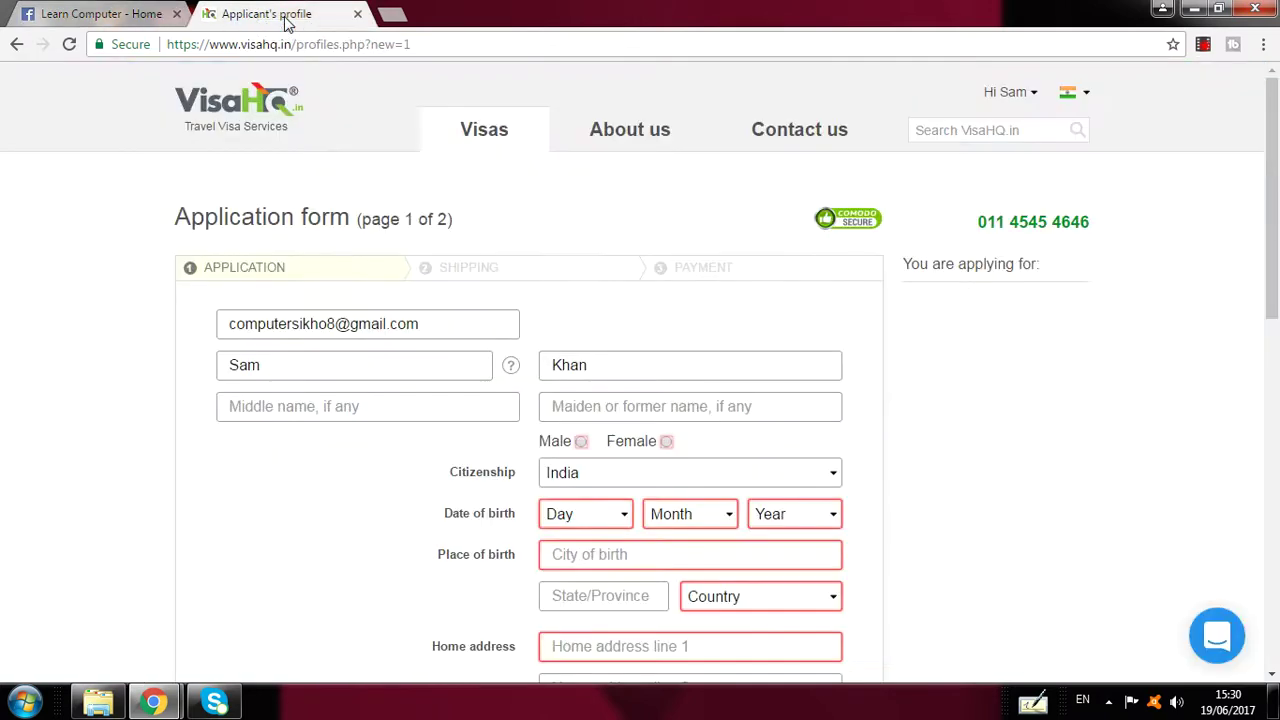
{"action": "left_click", "coordinate": [100, 12]}
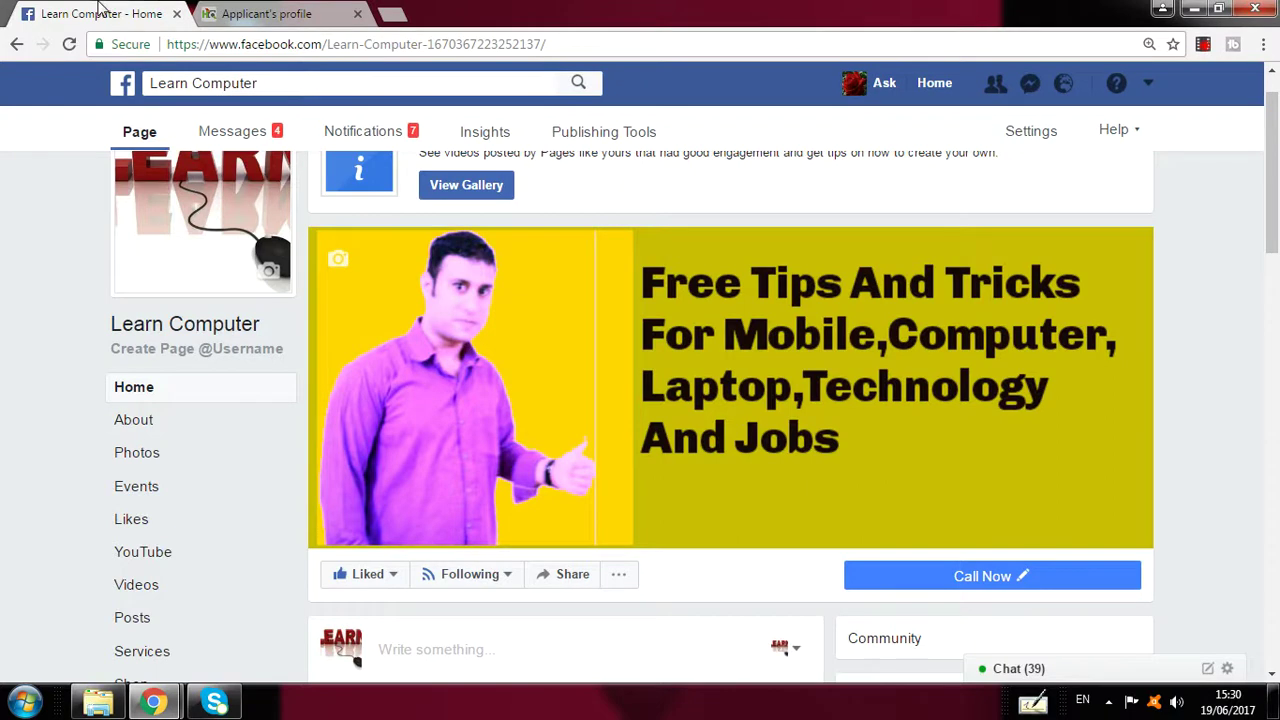
{"action": "left_click", "coordinate": [250, 13]}
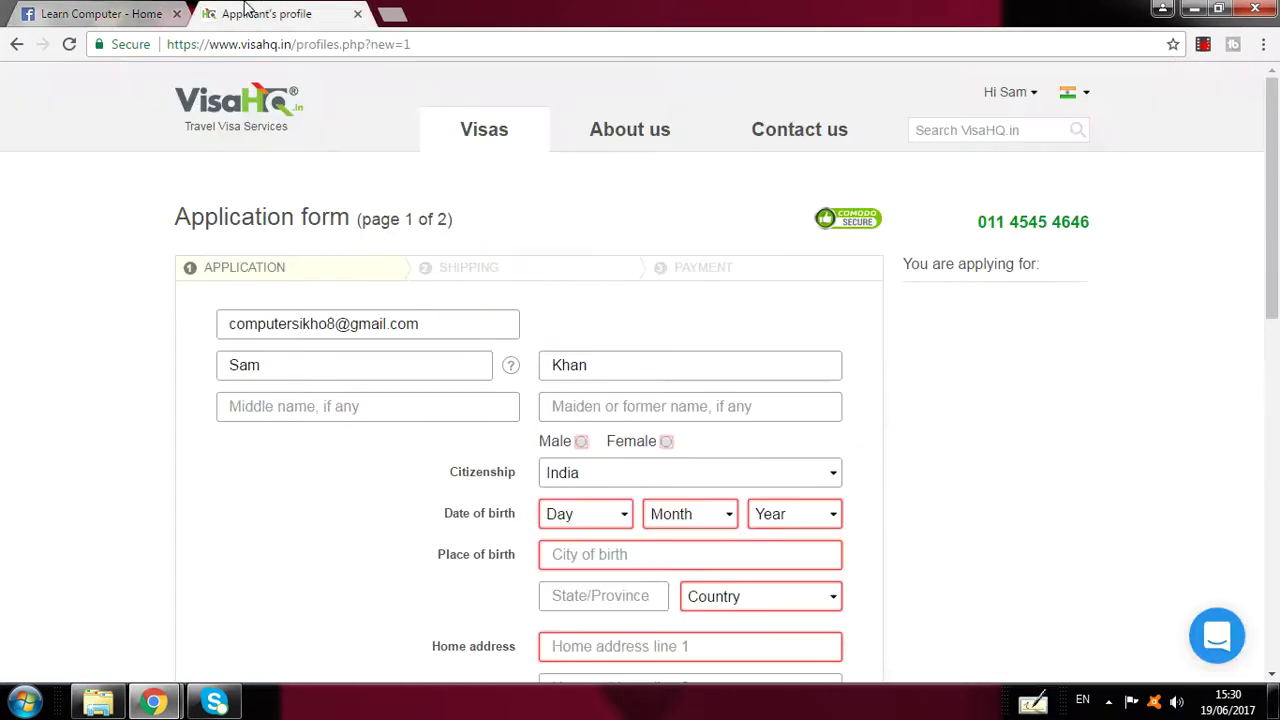
{"action": "left_click", "coordinate": [106, 16]}
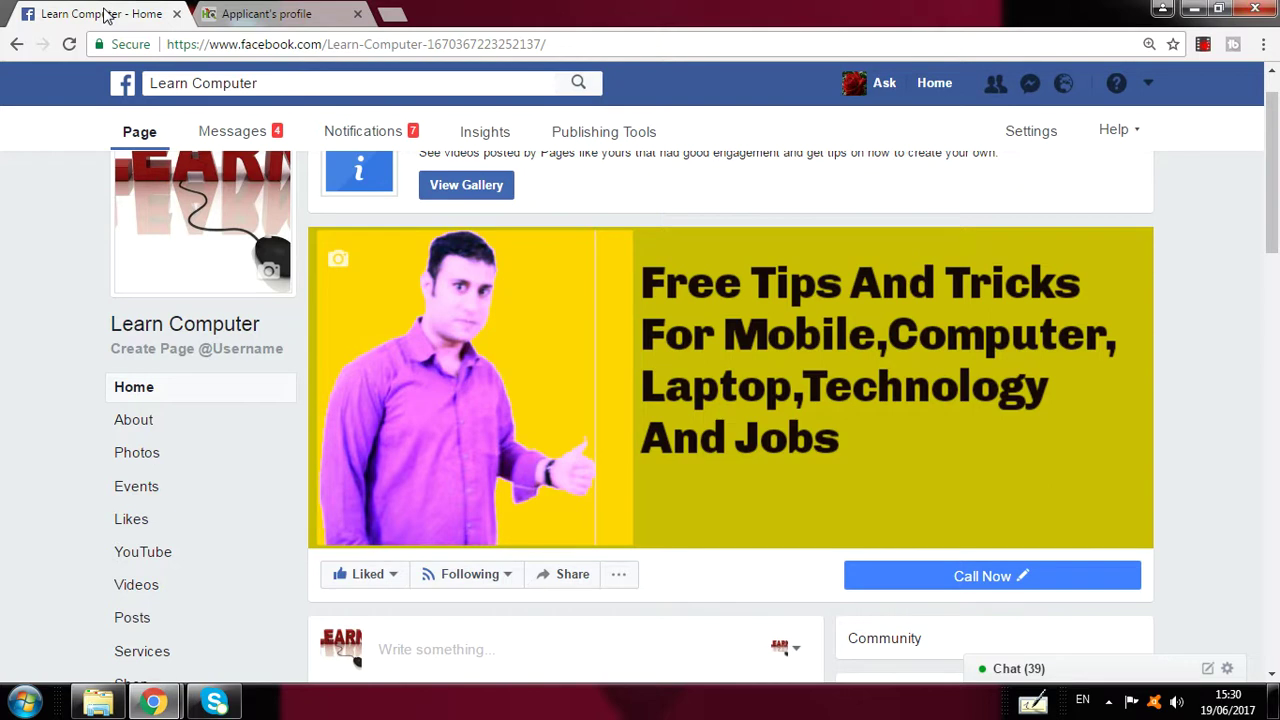
{"action": "left_click", "coordinate": [262, 14]}
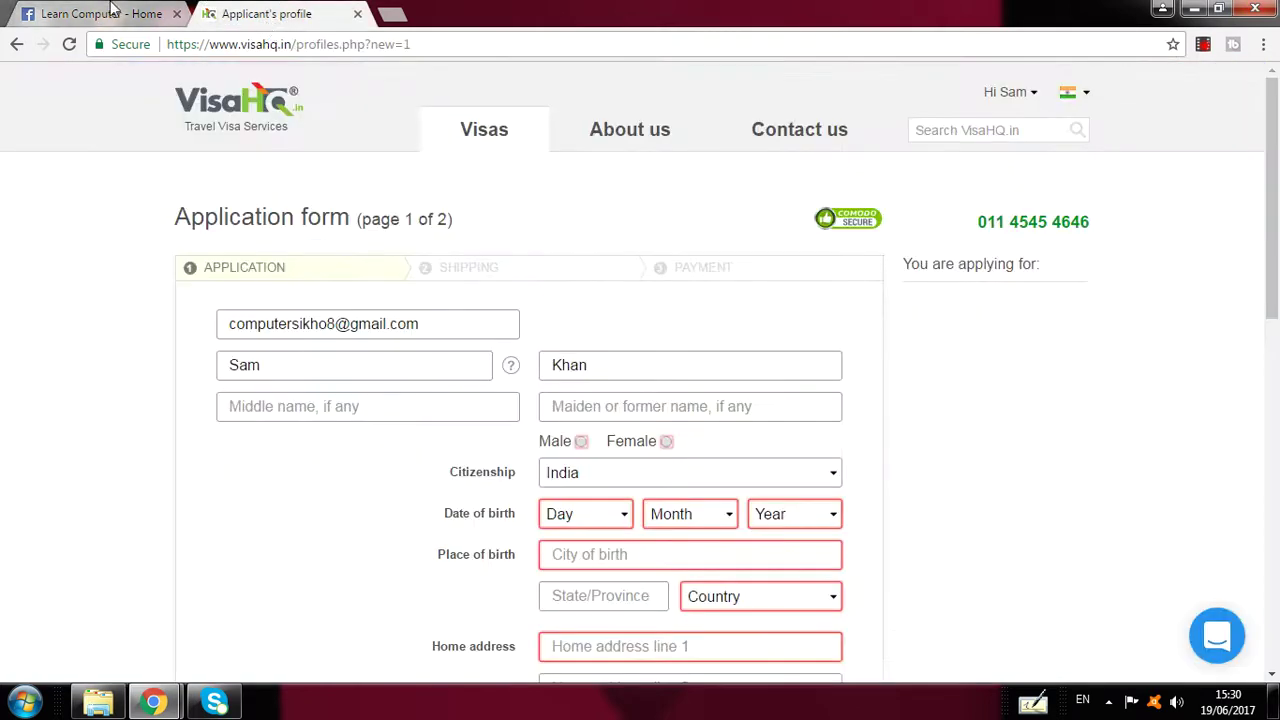
{"action": "left_click", "coordinate": [142, 12]}
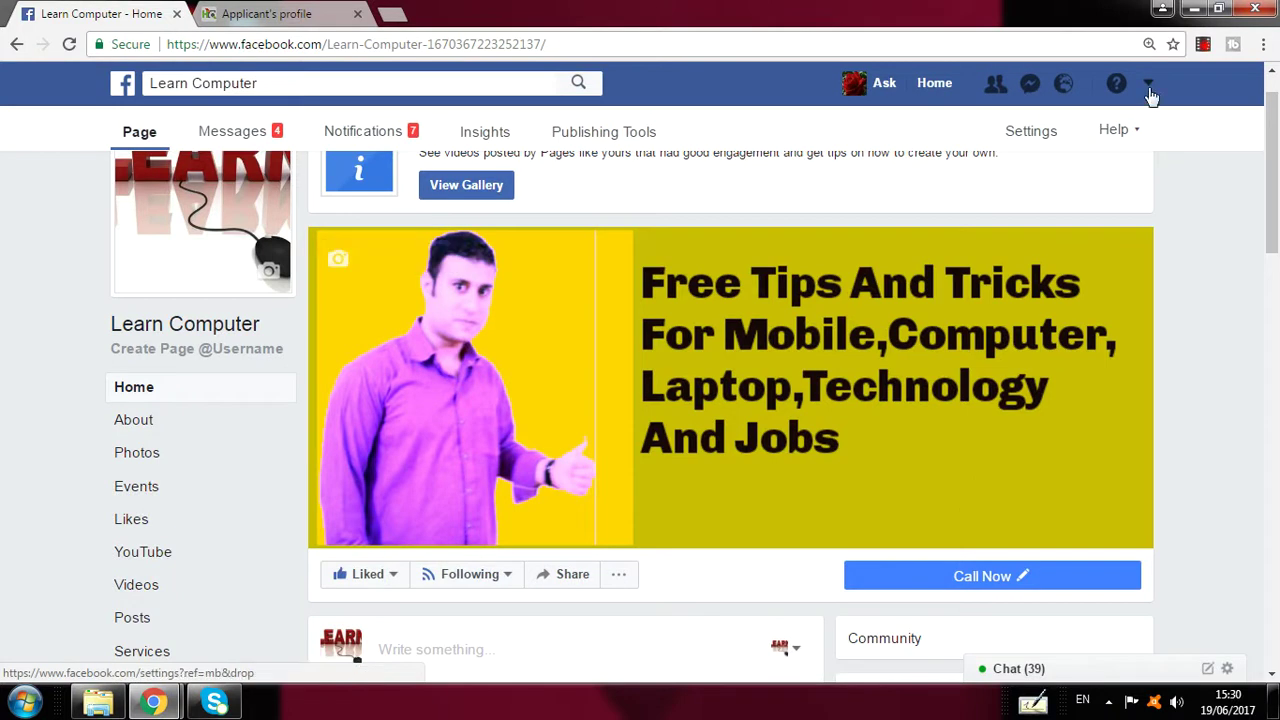